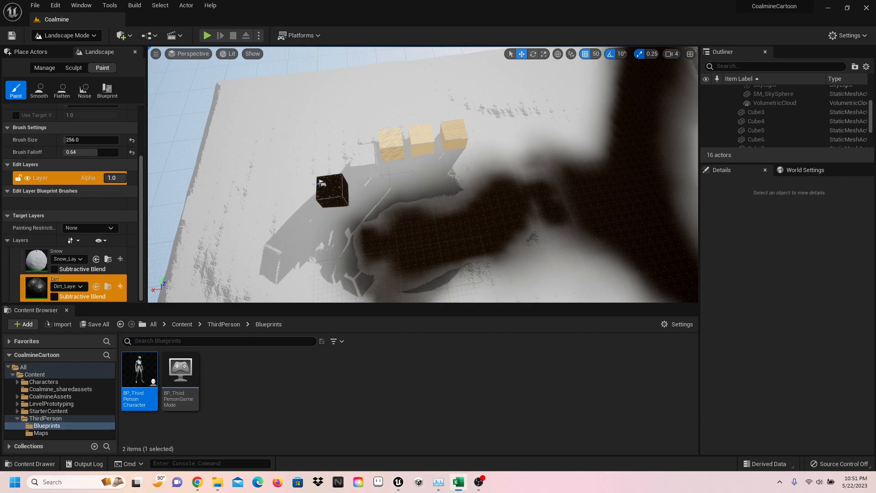
- Switch to the Excel milestone schedule and review the Week 02 assets from Landmass floor Overall to researching cell shading
drag(0, 175, 570, 81)
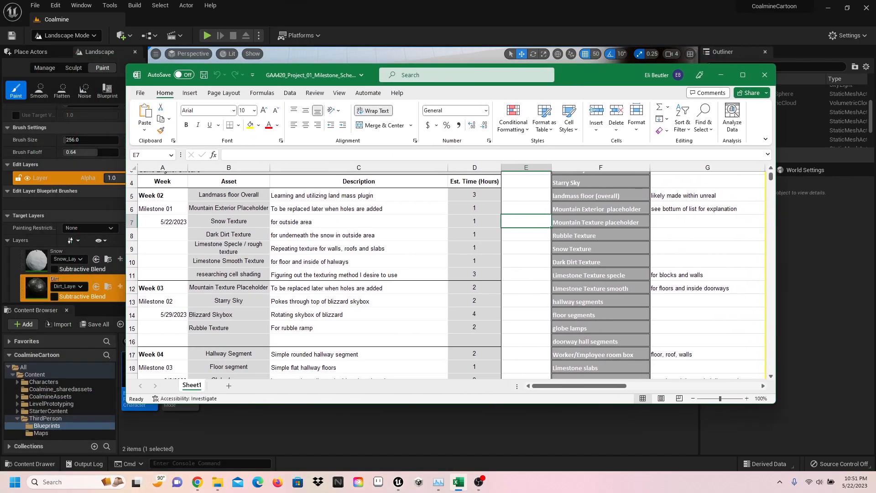
click(229, 195)
click(229, 222)
click(228, 208)
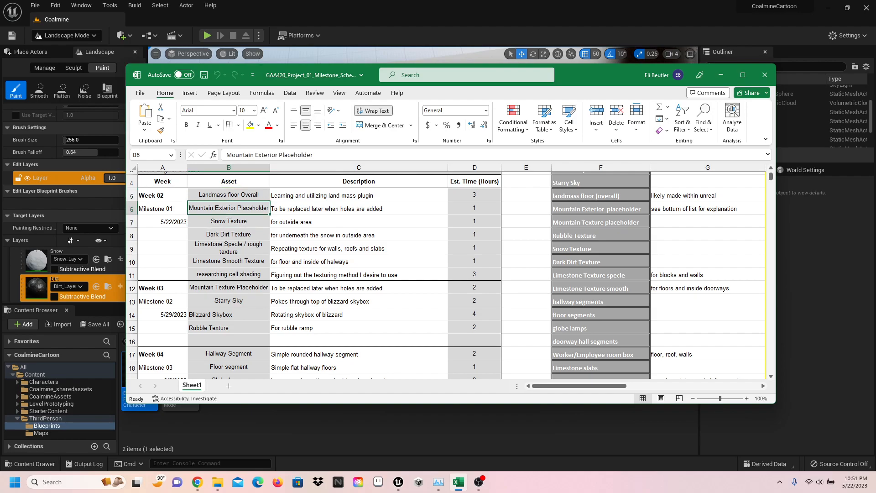
click(229, 221)
click(229, 235)
click(229, 248)
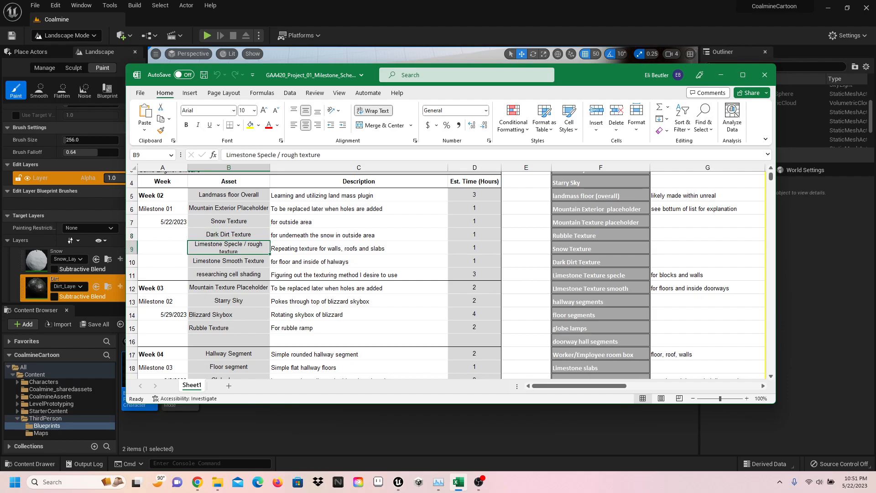
click(229, 261)
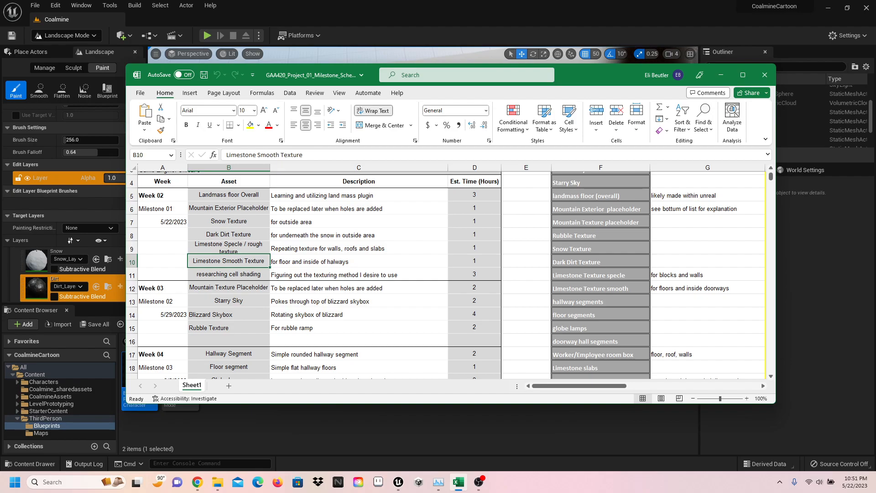
click(228, 275)
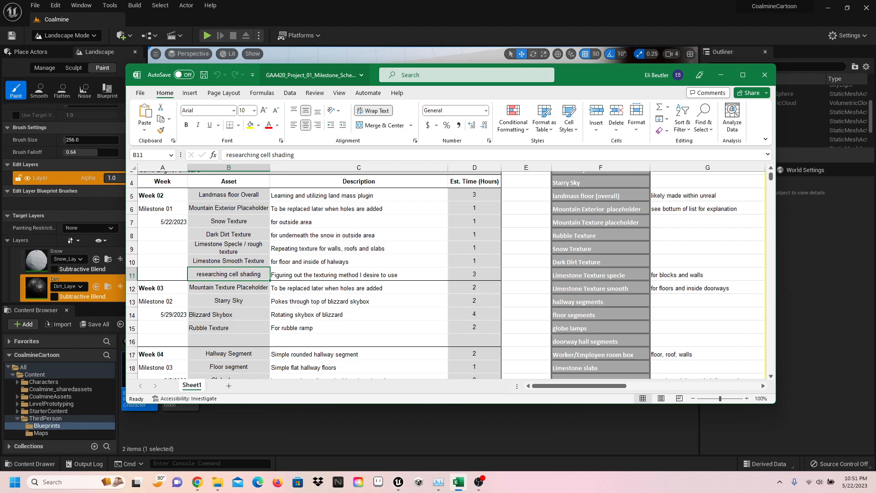
- Look over the Week 03 and Week 04 milestone assets in the schedule and return to Unreal Editor
drag(582, 81, 590, 61)
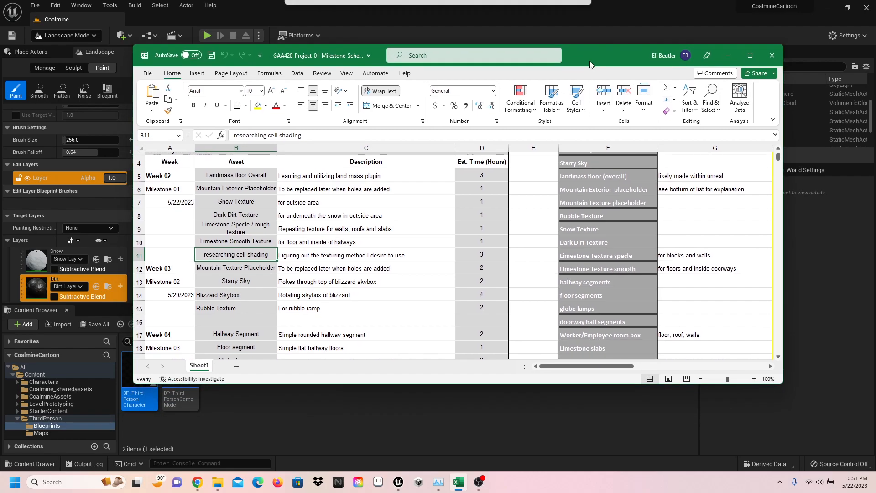
scroll(453, 256, down, 2)
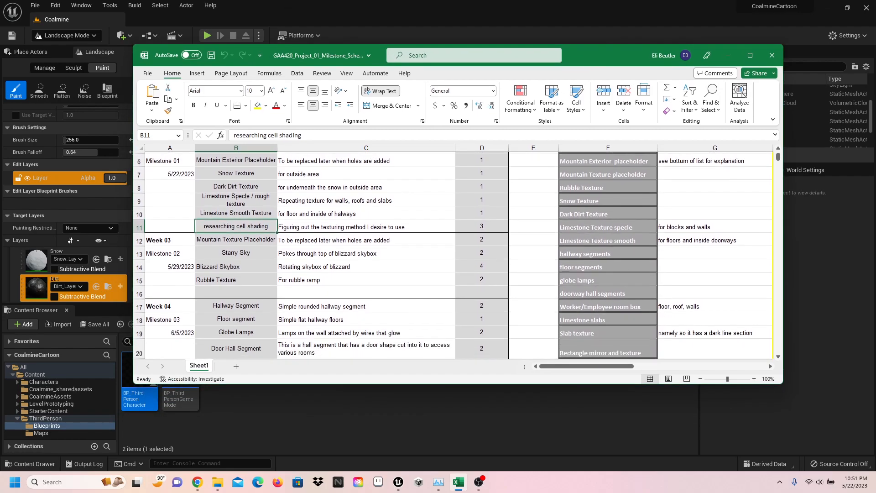
scroll(452, 256, down, 1)
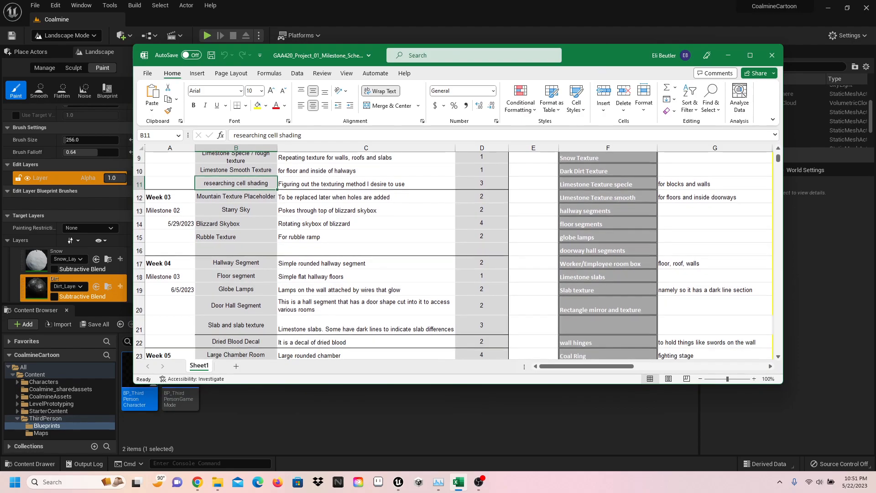
scroll(452, 256, up, 3)
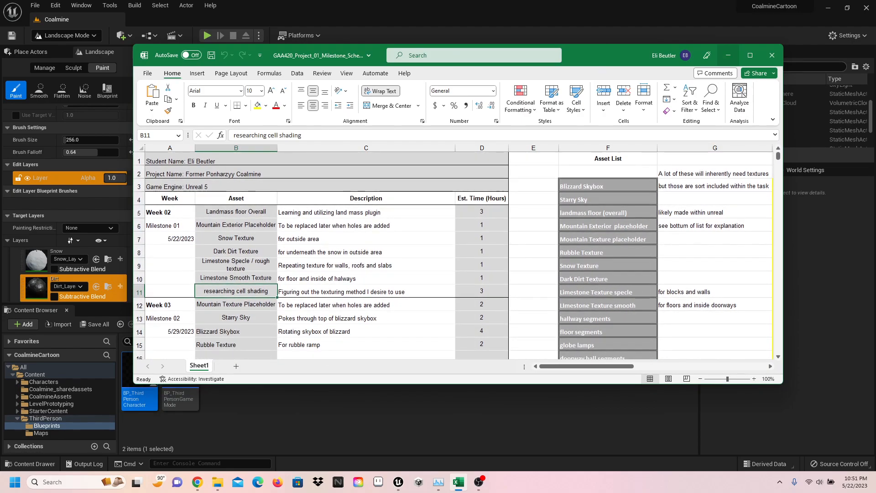
click(729, 56)
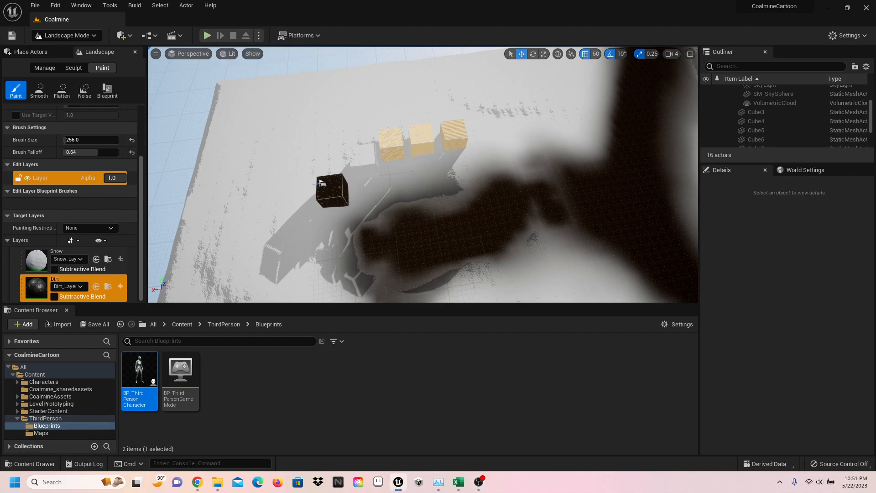
- Play the level and walk the character around the dirt, snow and limestone cubes to inspect their textures
key(alt+p)
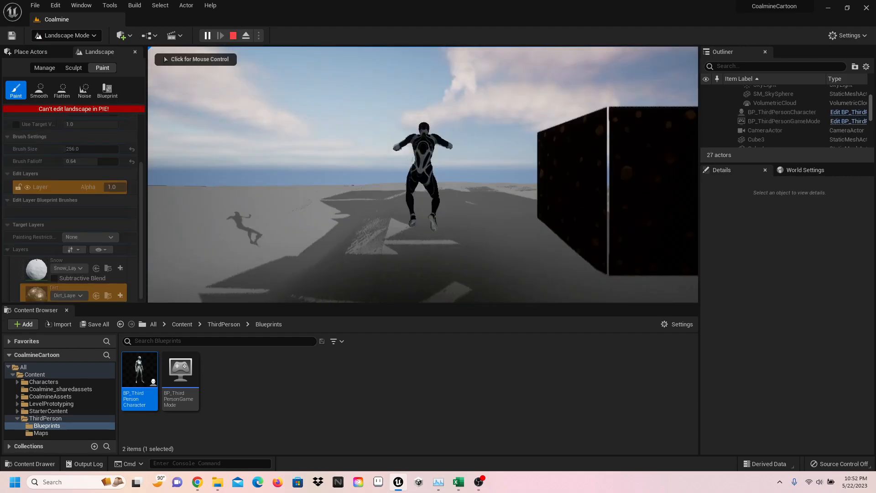
click(423, 174)
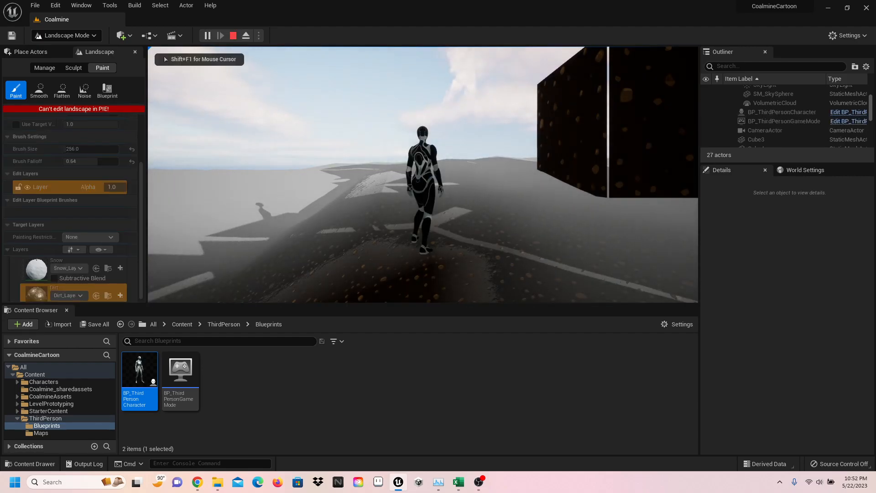
key(w)
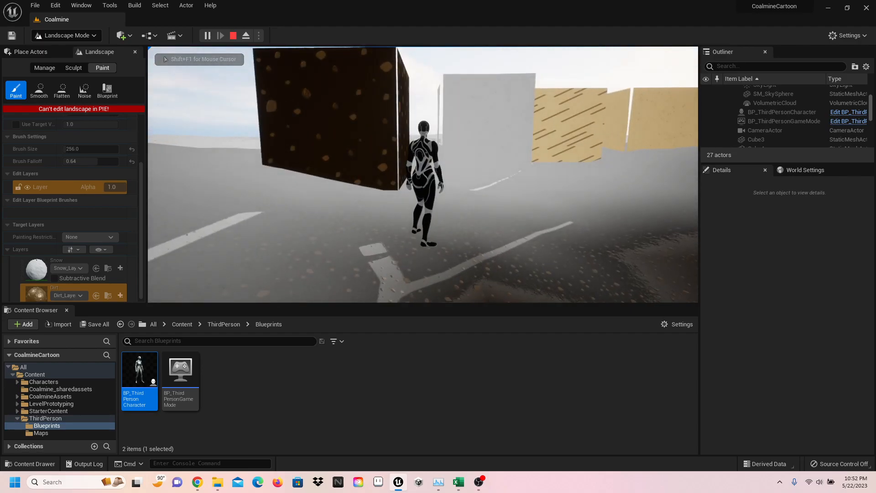
key(w)
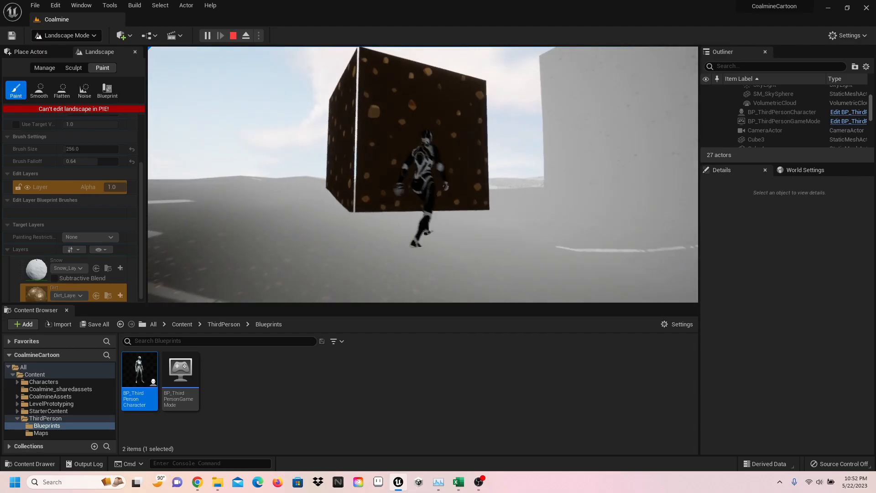
key(w)
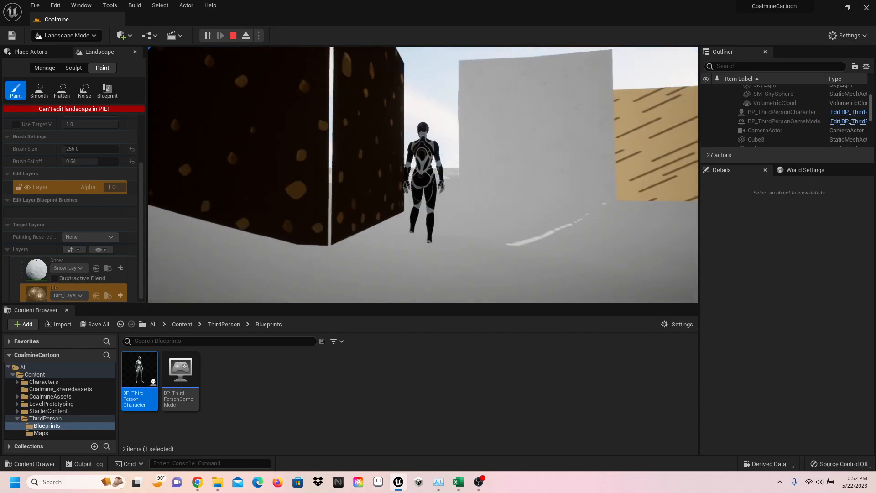
key(w)
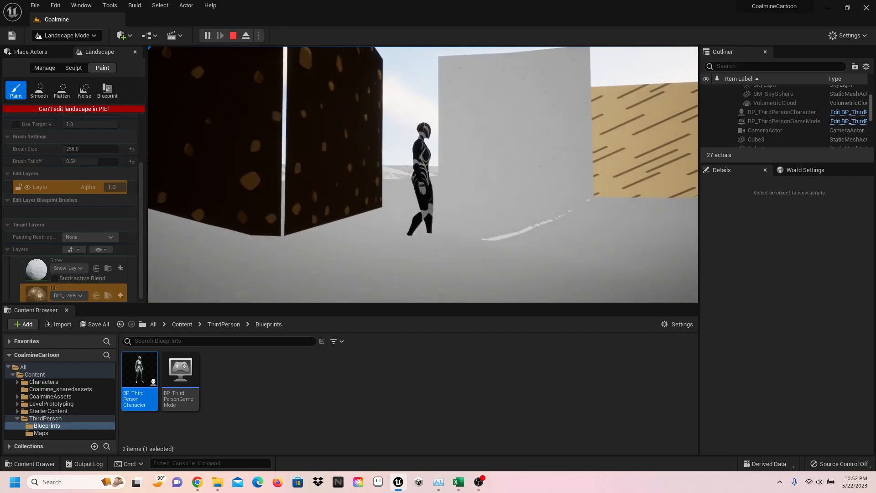
key(a)
key(w)
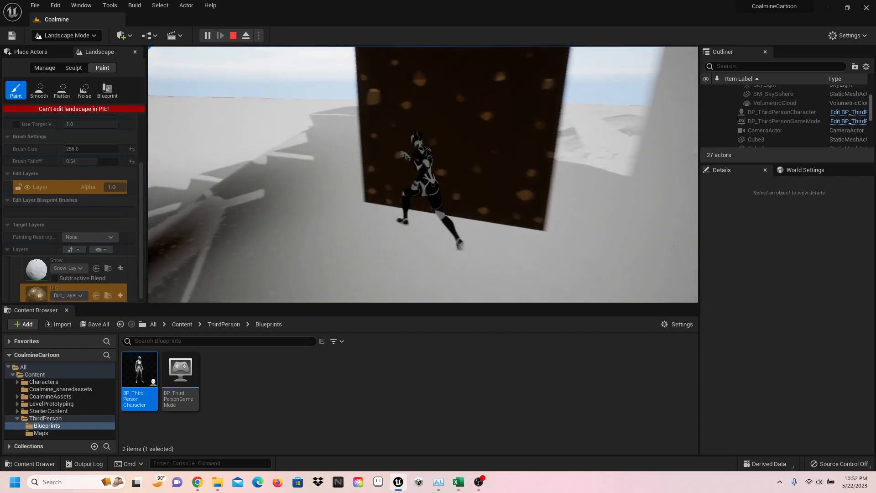
key(w)
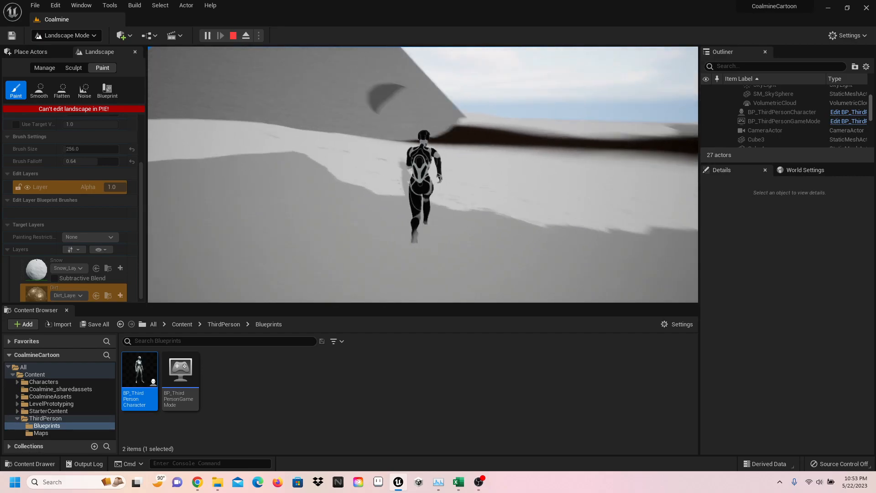
- Run the character across the snow and through the mountain's tunnel, and end the play session
key(d)
key(w)
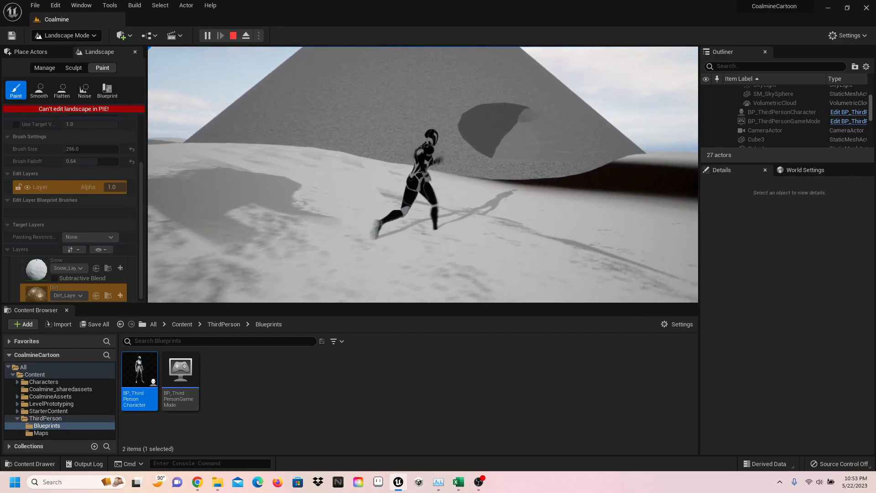
key(w)
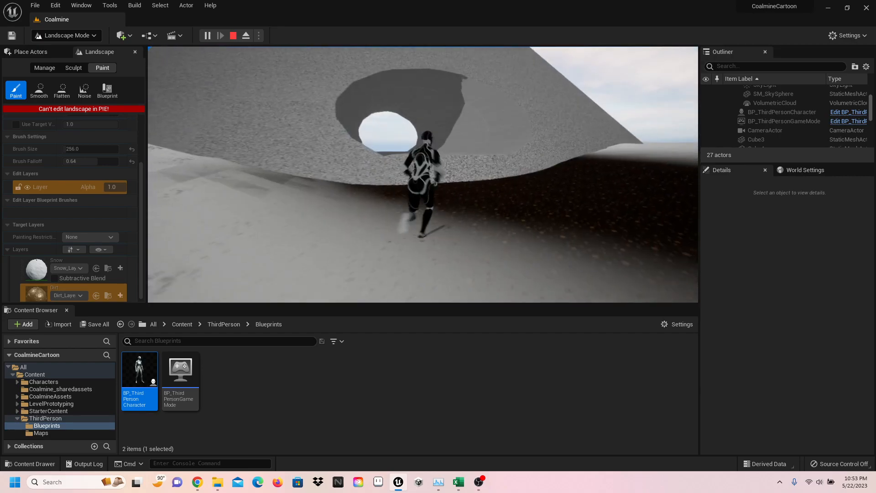
key(w)
key(space)
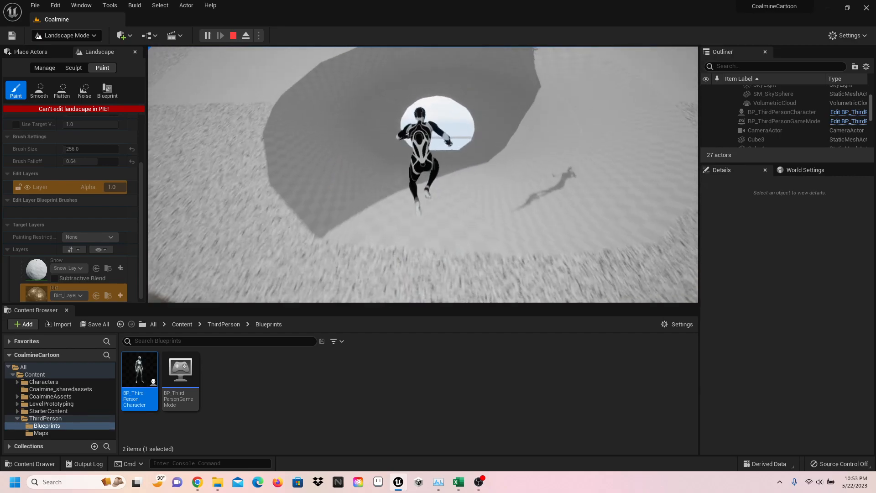
key(w)
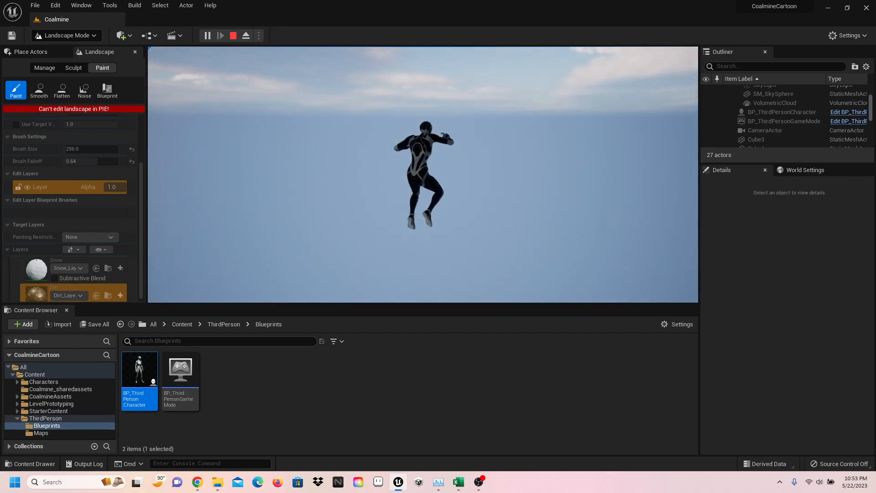
key(Escape)
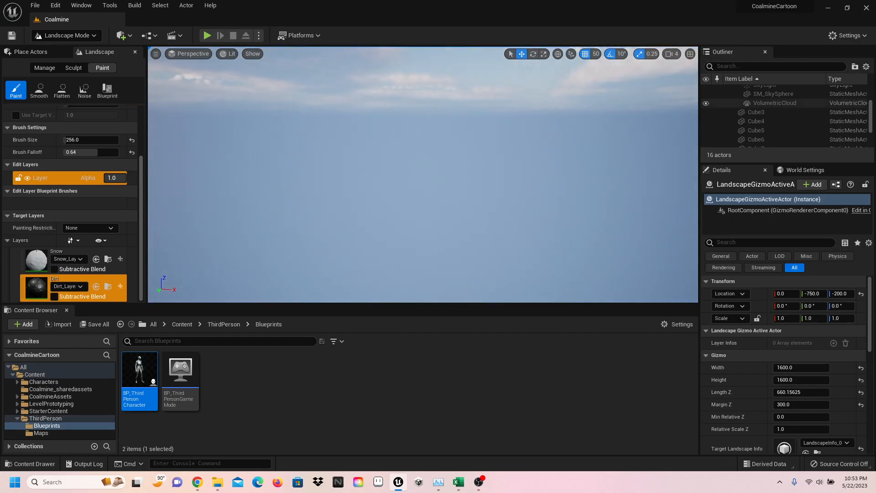
- Focus the viewport on Cube3 and pull back to view all the texture cubes with the mountain behind them
click(757, 114)
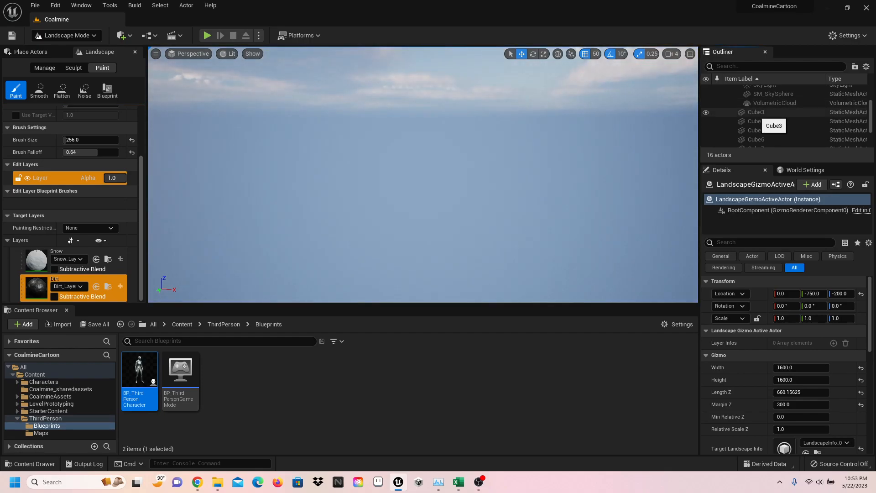
double_click(757, 114)
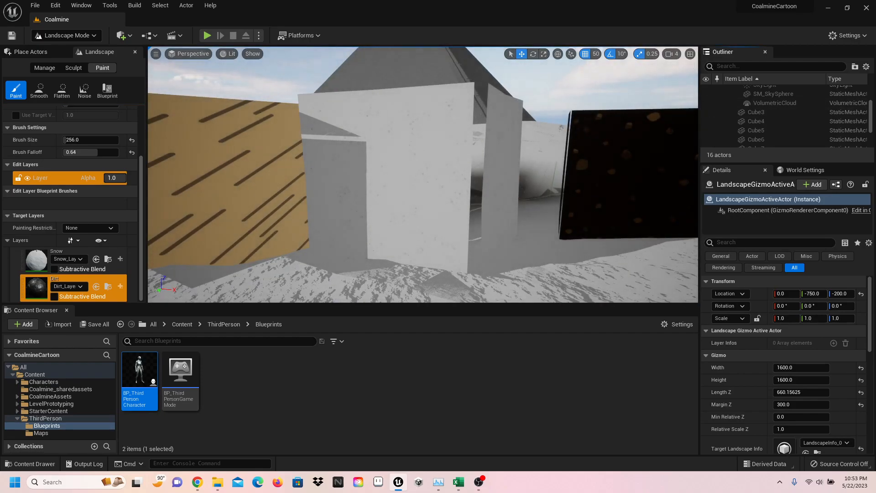
key(s)
right_drag(423, 174, 407, 182)
mouse_move(406, 182)
alt+mouse_down()
mouse_move(365, 209)
mouse_move(424, 171)
mouse_move(356, 182)
mouse_move(402, 175)
alt+mouse_up()
scroll(423, 174, down, 5)
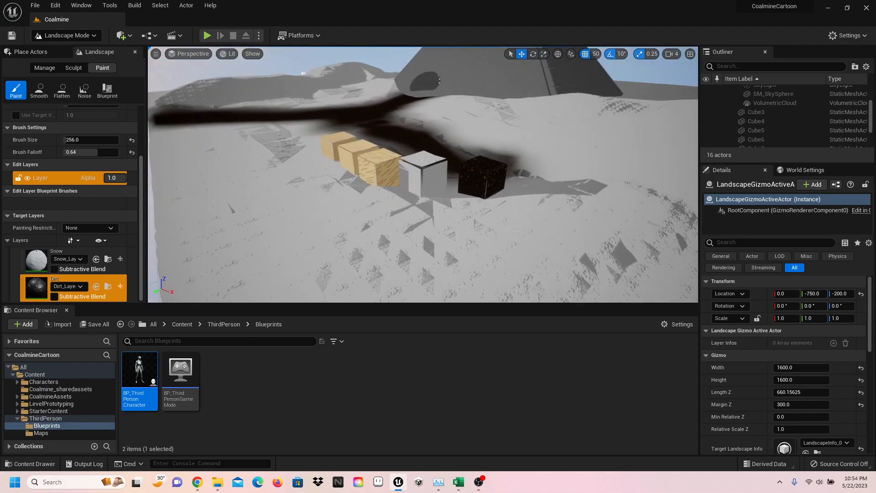
- Switch the editor from Landscape to Select mode and select the PostProcessVolume actor
click(66, 35)
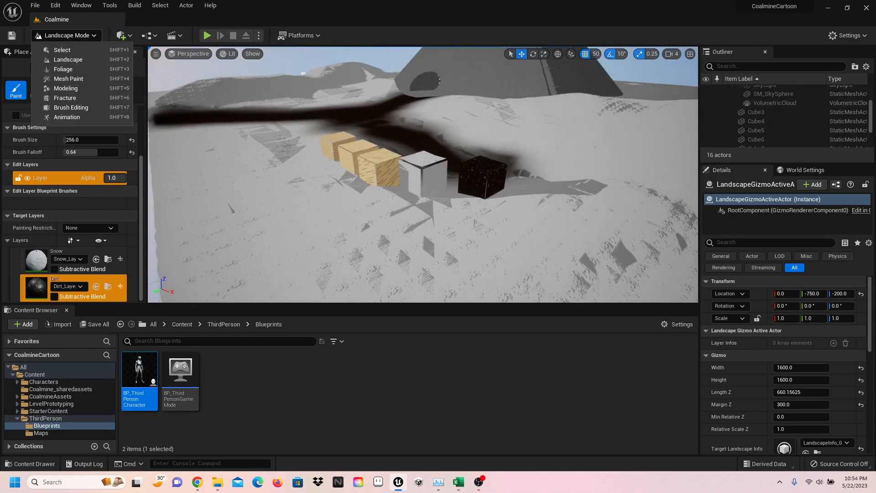
click(55, 50)
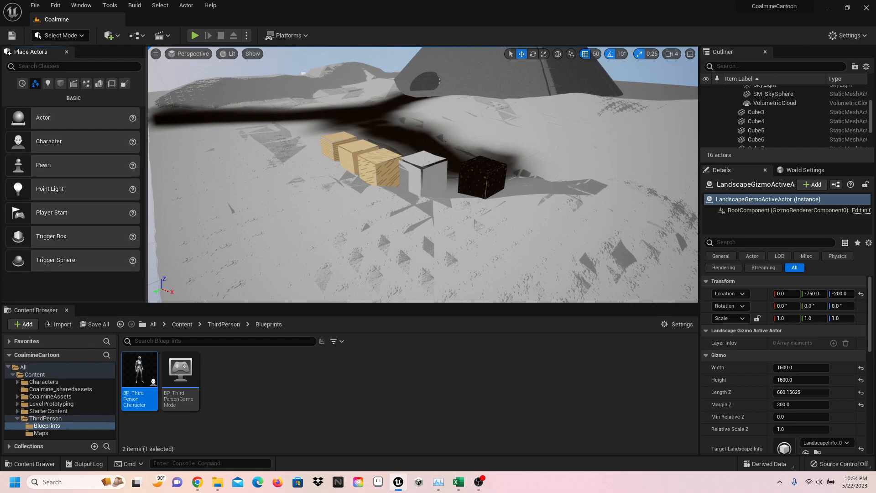
scroll(786, 129, down, 3)
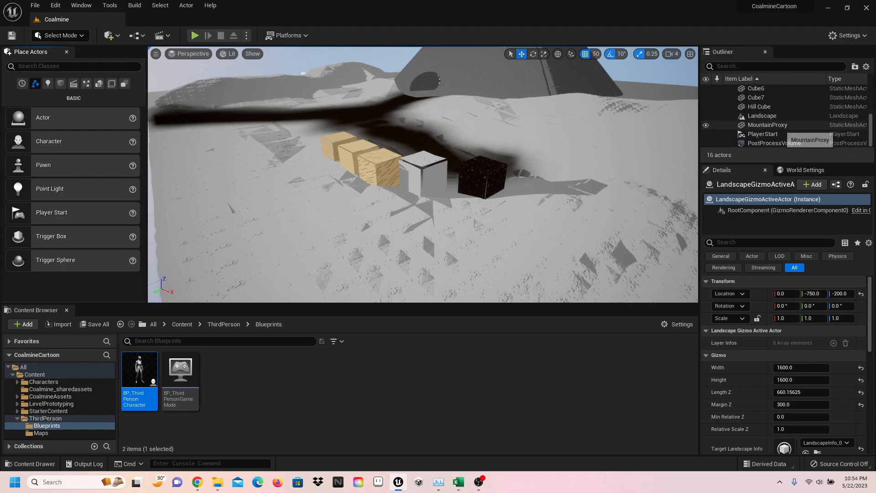
click(786, 126)
click(776, 117)
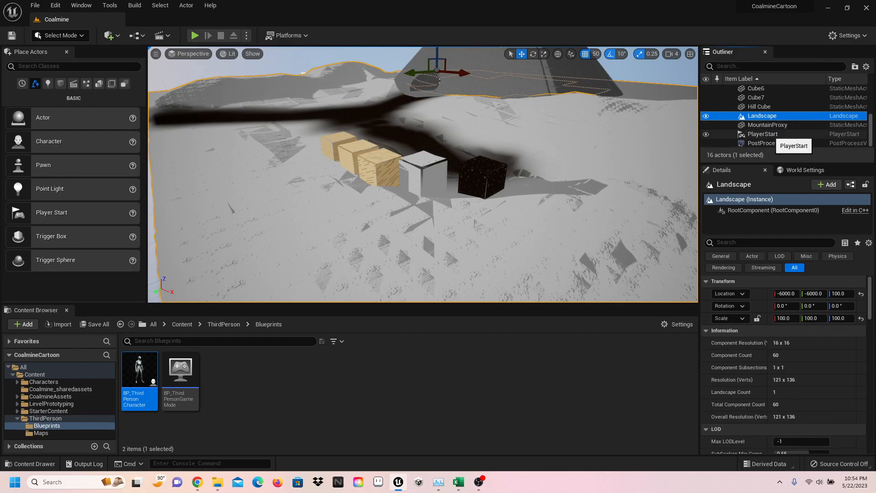
click(775, 134)
click(775, 143)
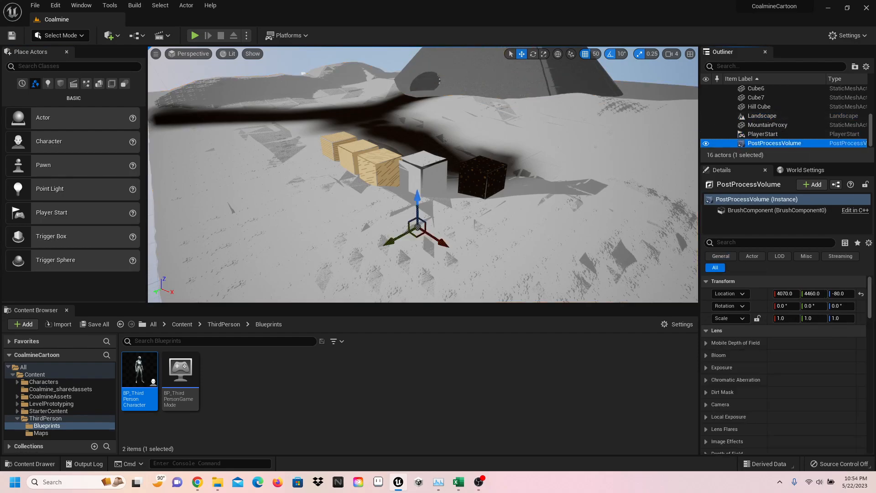
- Examine the PostProcessVolume's Post Process Materials array under its rendering features
scroll(784, 365, down, 10)
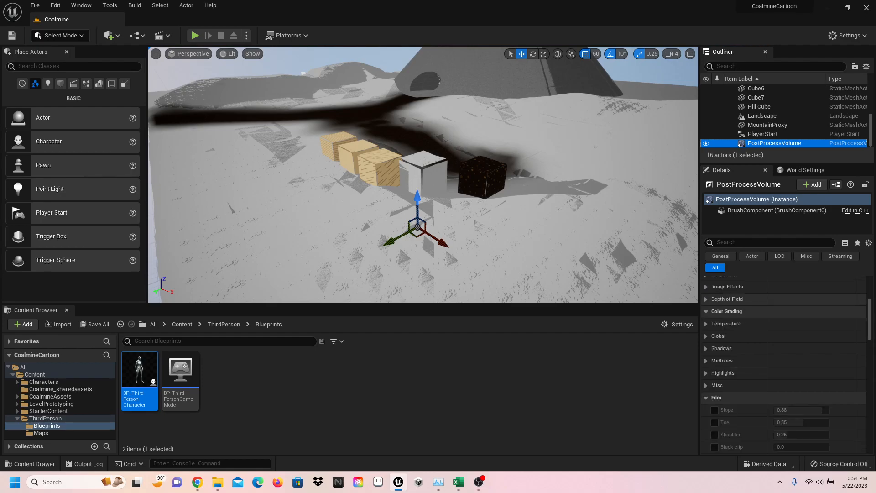
scroll(783, 365, down, 6)
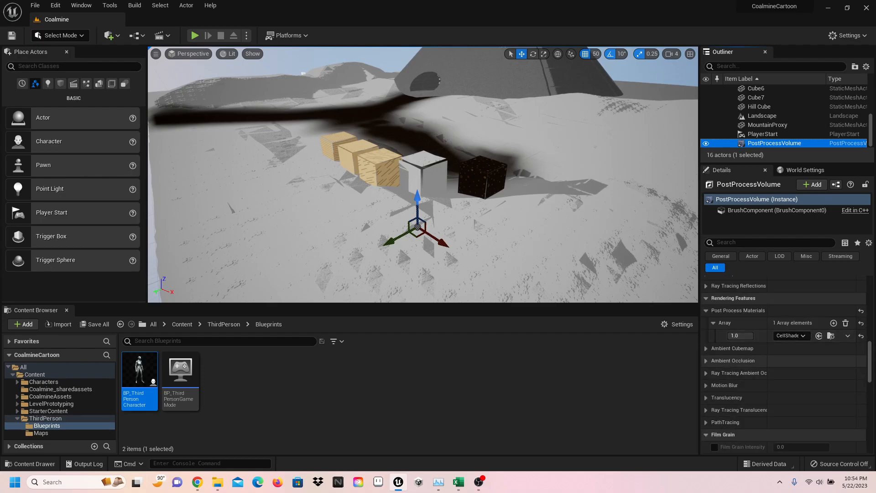
scroll(783, 320, down, 2)
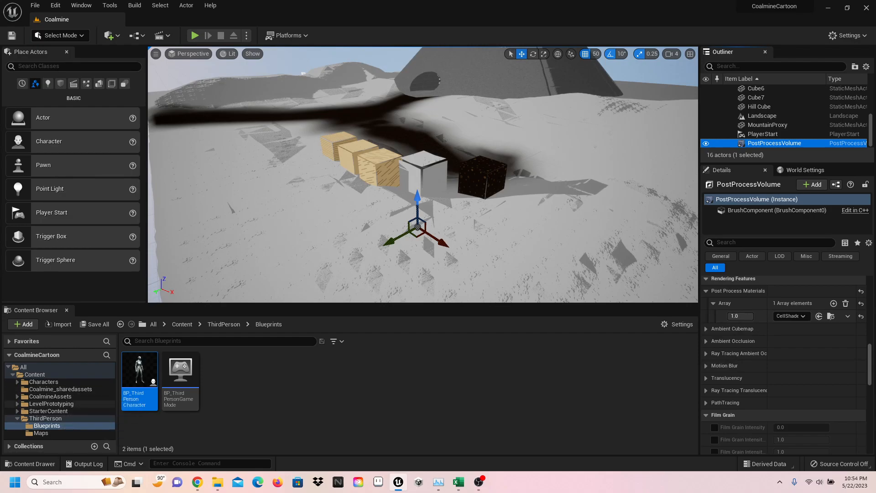
- Browse the CoalmineAssets folder through its Decal and Geometry subfolders, and list the Texture folder's materials
click(51, 396)
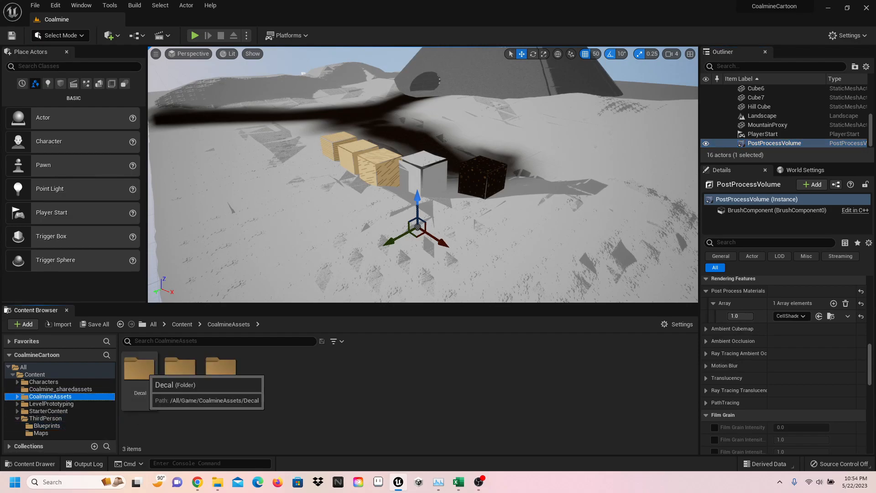
double_click(139, 368)
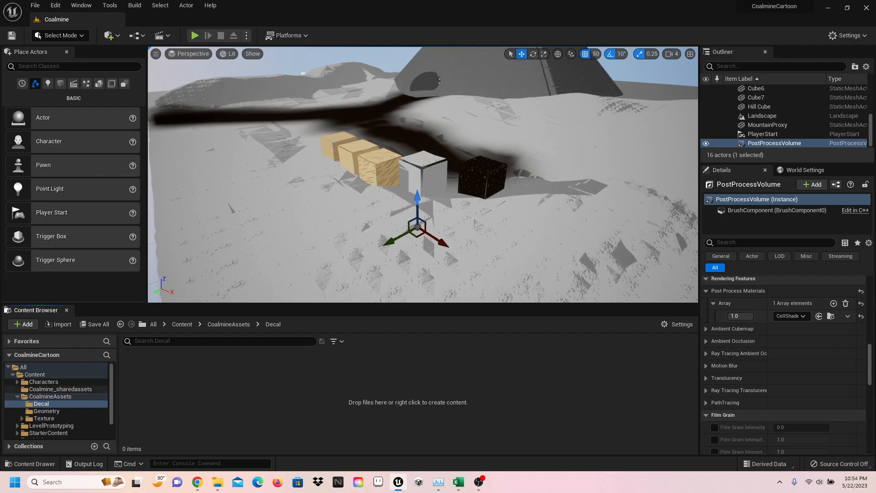
click(45, 411)
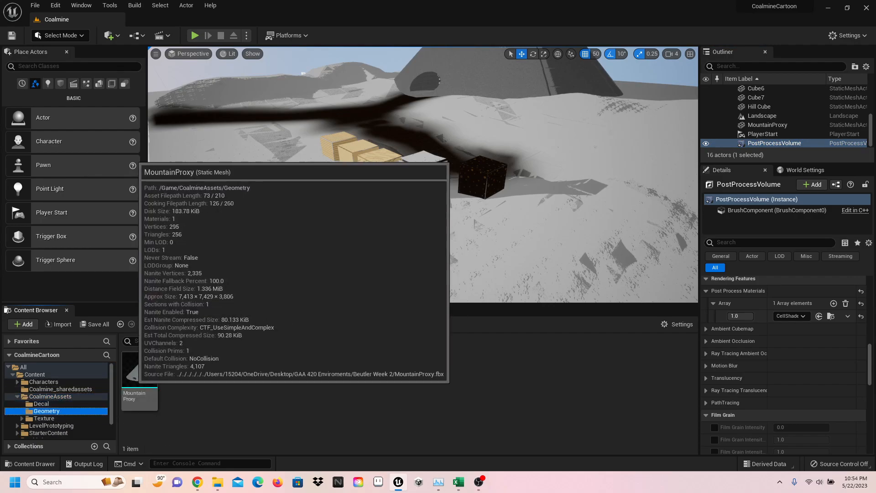
click(45, 418)
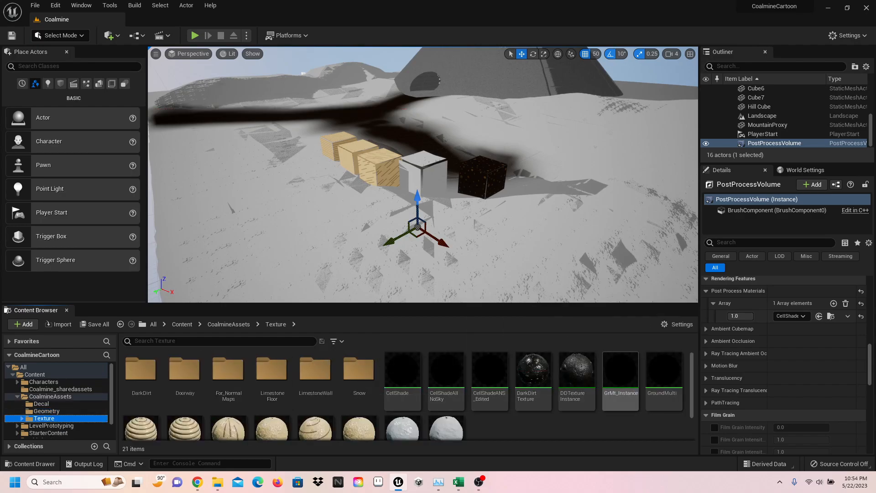
scroll(621, 378, down, 1)
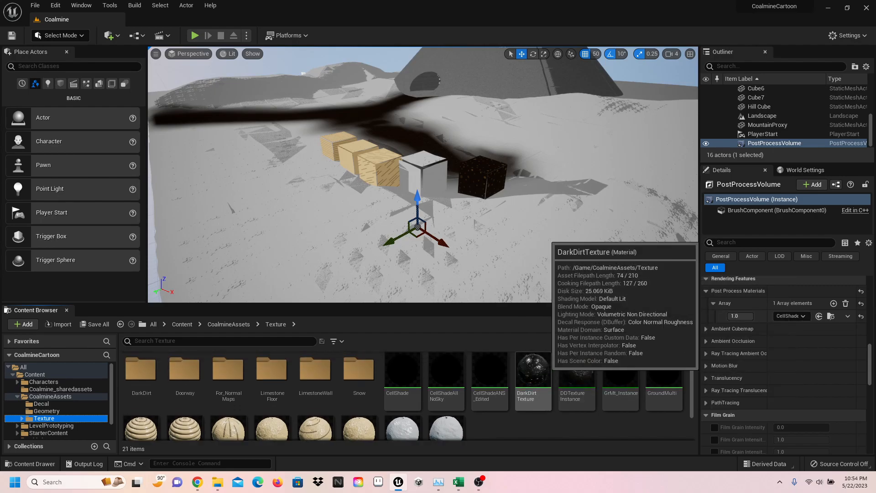
- Open the DarkDirtTexture material and its DDTextureInstance, and show the DarkDirtTexture graph in a maximized editor window
click(541, 382)
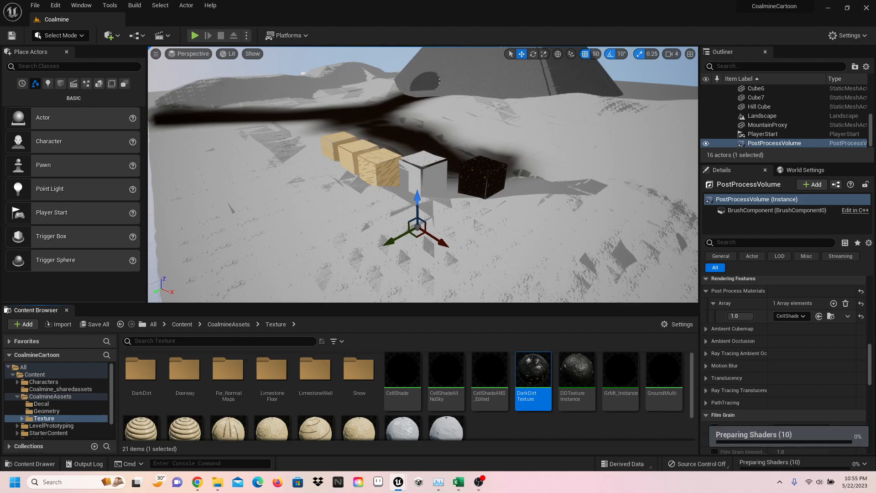
drag(0, 121, 472, 32)
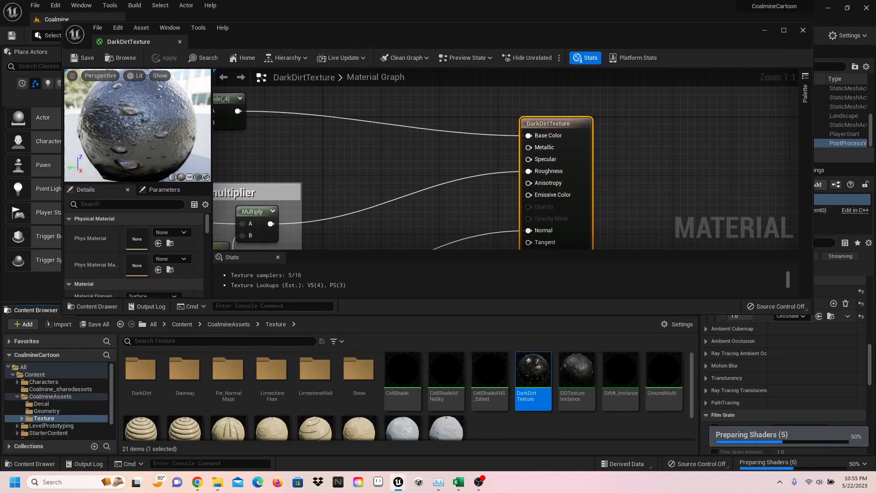
double_click(577, 375)
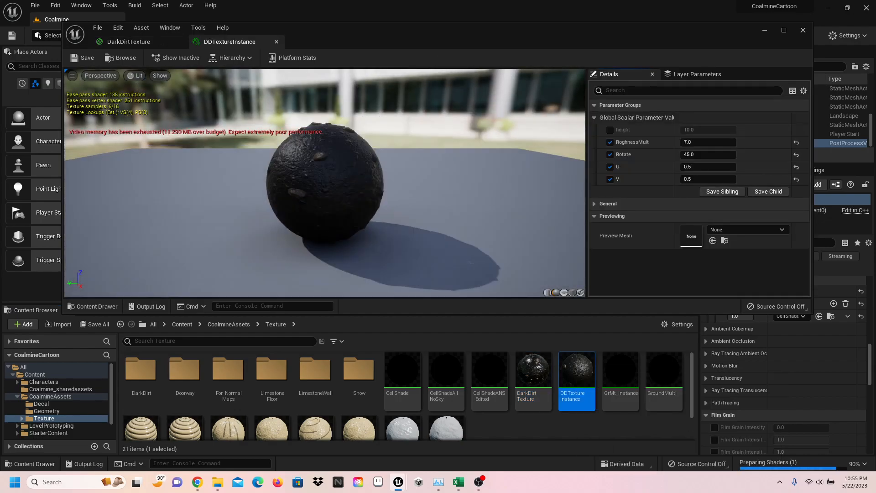
click(128, 41)
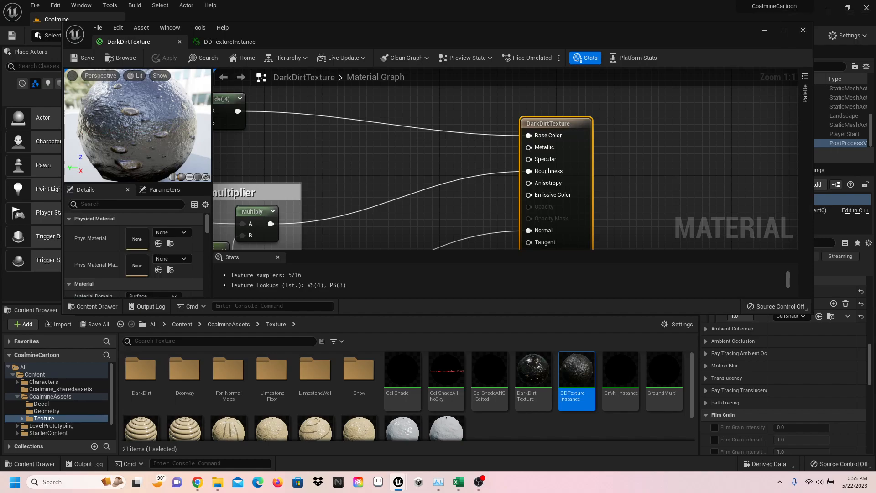
click(784, 30)
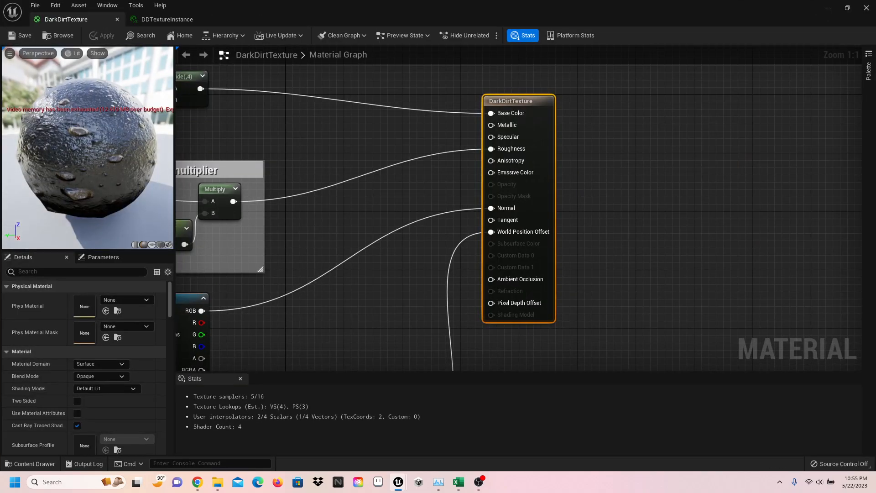
- Examine DarkDirtTexture's overall node graph and its UV density and rotation group up close
scroll(442, 137, down, 7)
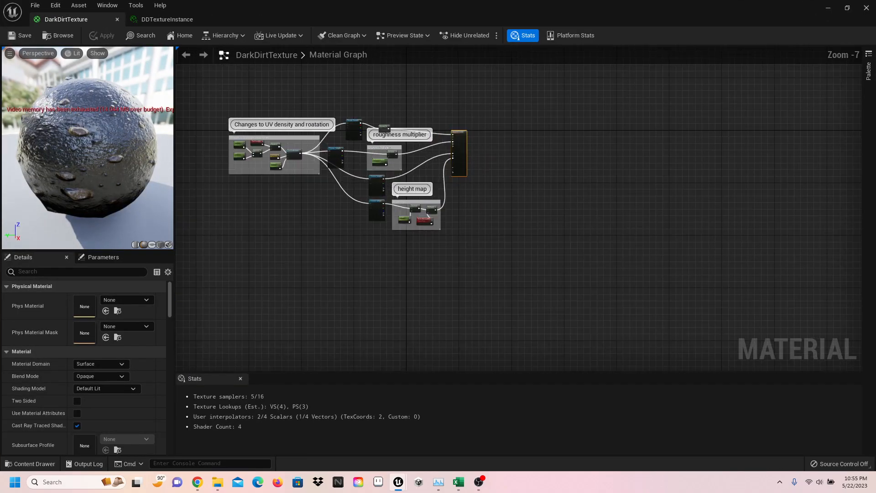
scroll(525, 175, up, 3)
right_drag(479, 180, 850, 235)
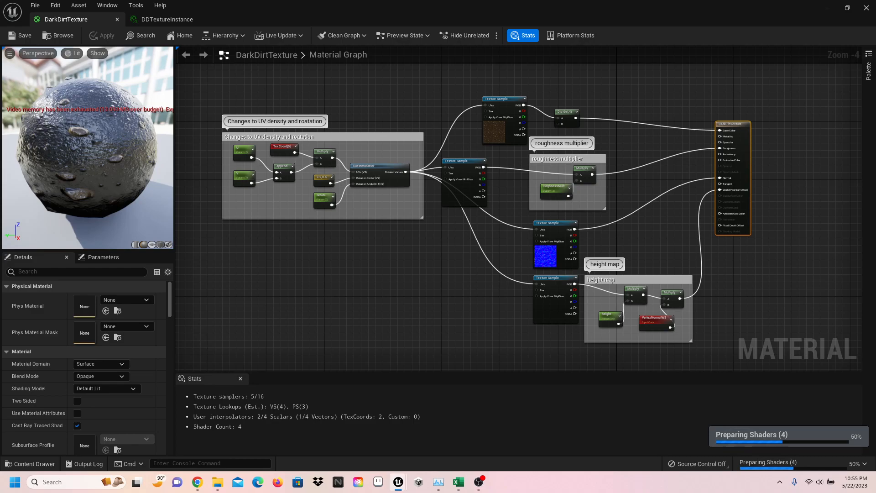
scroll(261, 113, up, 3)
scroll(320, 111, up, 1)
right_drag(321, 109, 354, 82)
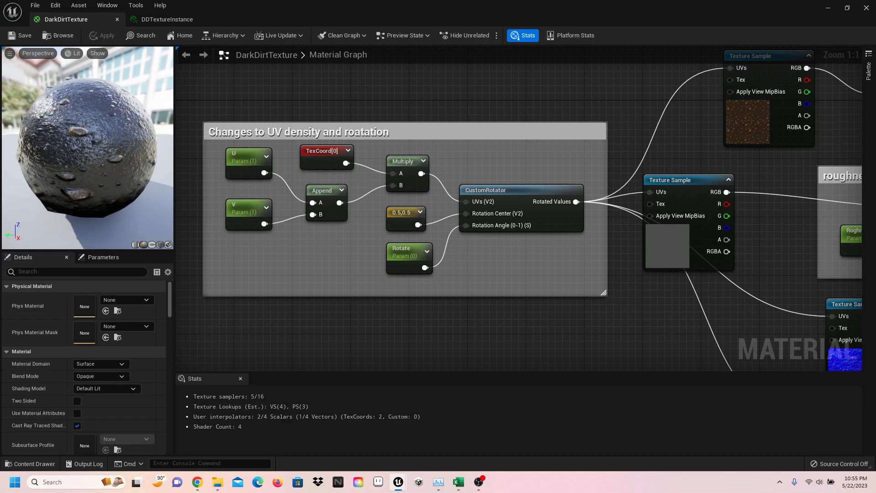
- Examine DarkDirtTexture's texture samples, roughness multiplier and height map groups feeding the material output
scroll(473, 99, down, 1)
scroll(469, 96, down, 2)
right_drag(520, 100, 234, 80)
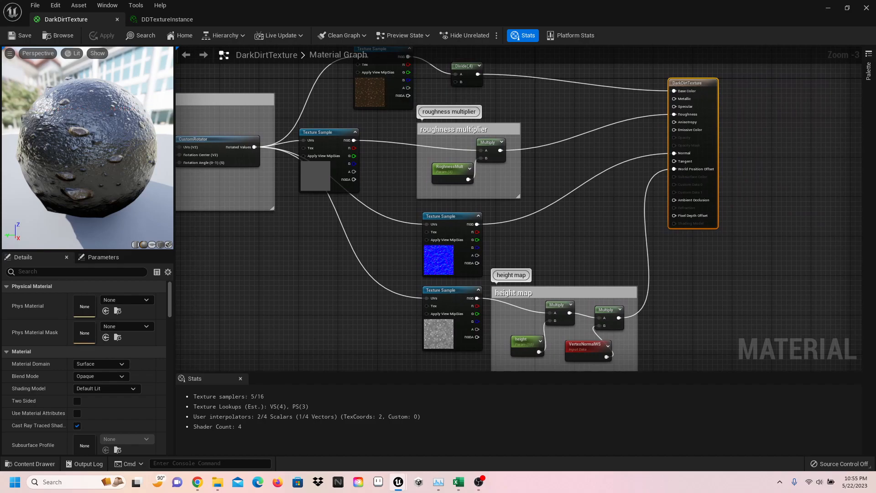
mouse_move(544, 97)
right_down()
mouse_move(551, 109)
mouse_move(550, 100)
right_up()
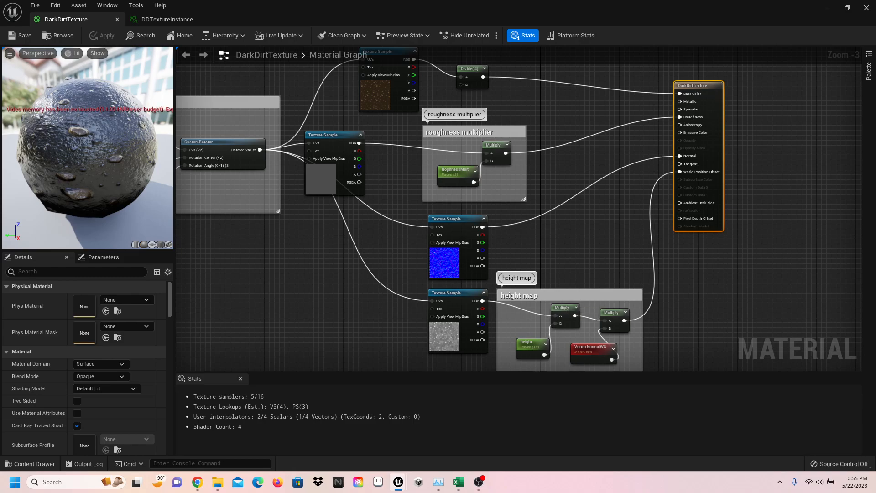
- View DDTextureInstance's scalar parameters, and close both dark dirt asset editors
click(167, 20)
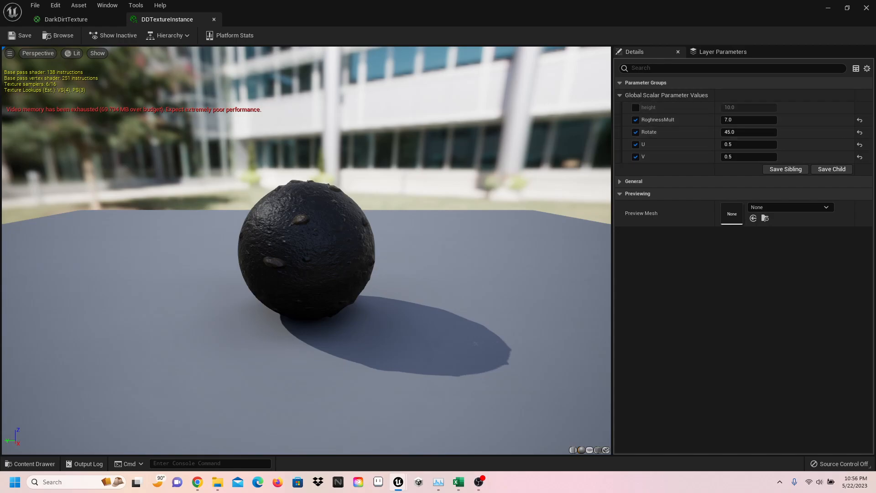
click(118, 21)
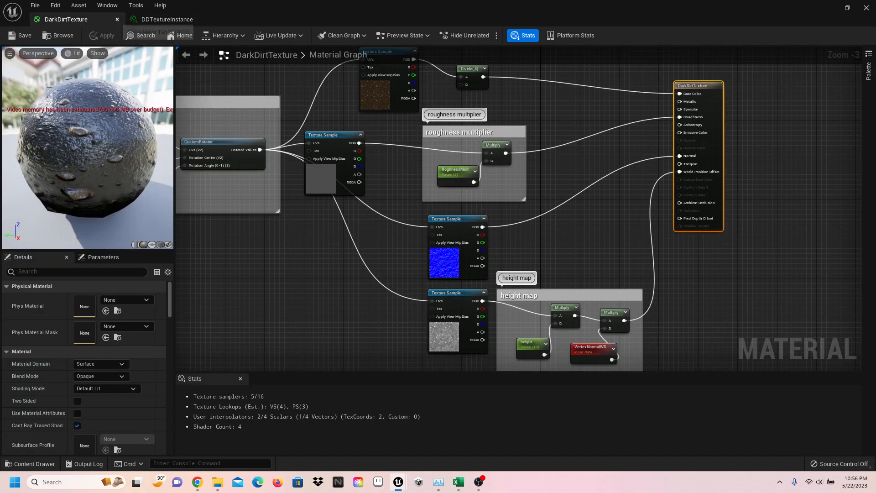
click(117, 19)
click(118, 19)
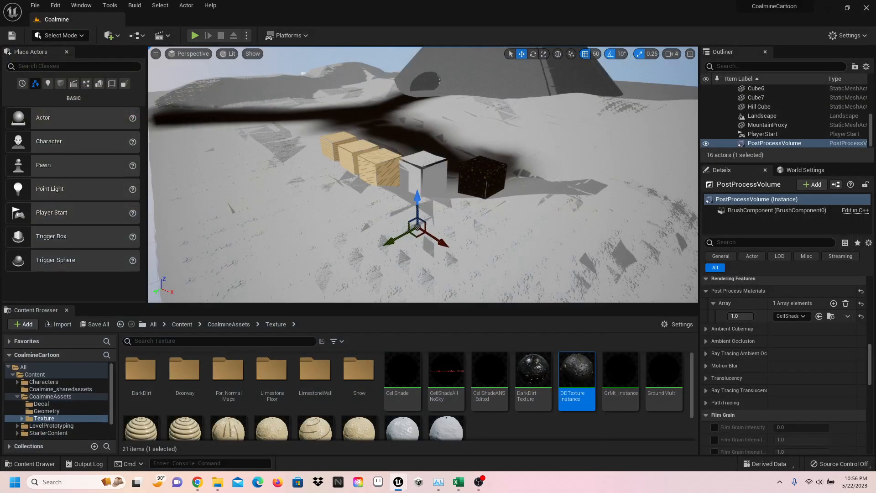
- Open the SnowTexture material and its SNTextureInstance in a maximized editor window
click(401, 395)
double_click(402, 394)
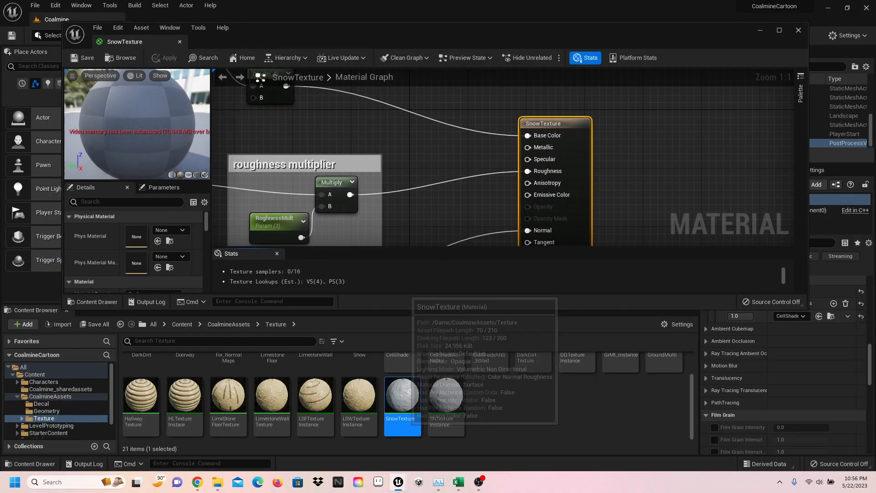
click(446, 395)
double_click(446, 395)
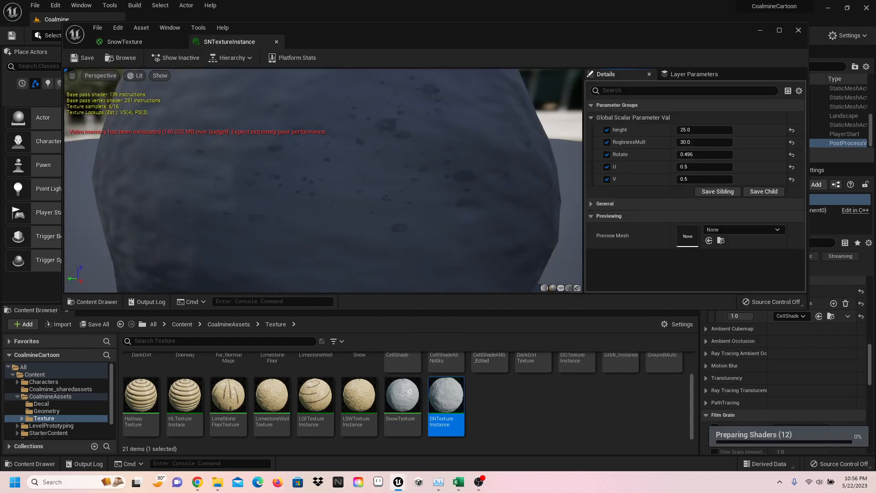
click(779, 30)
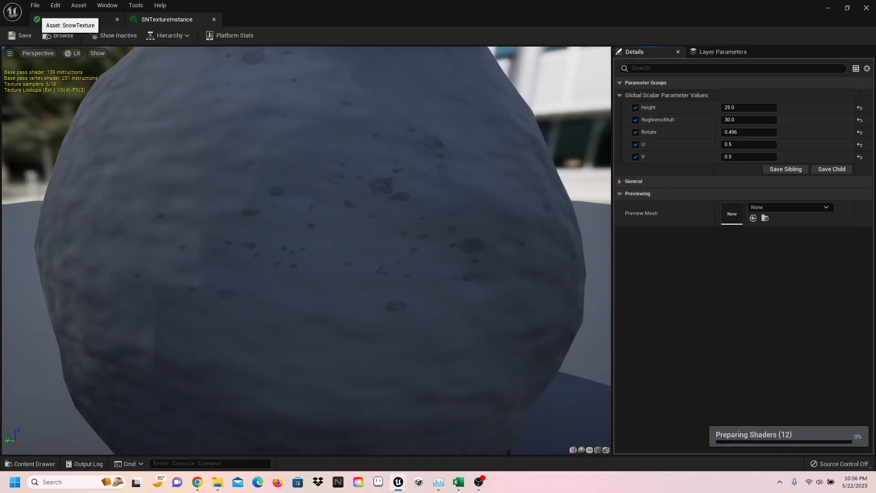
- Examine SnowTexture's full node graph and SNTextureInstance's scalar parameters and preview sphere, and return to the level editor
click(62, 19)
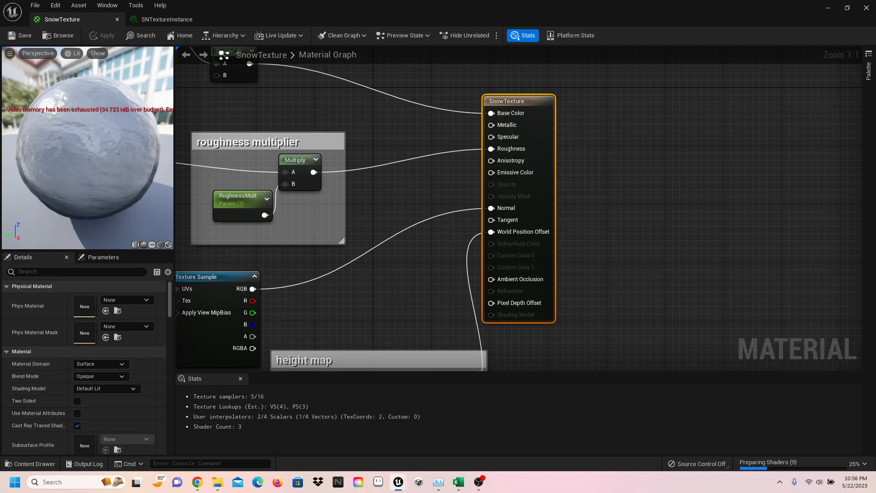
scroll(233, 107, down, 4)
right_drag(450, 206, 772, 245)
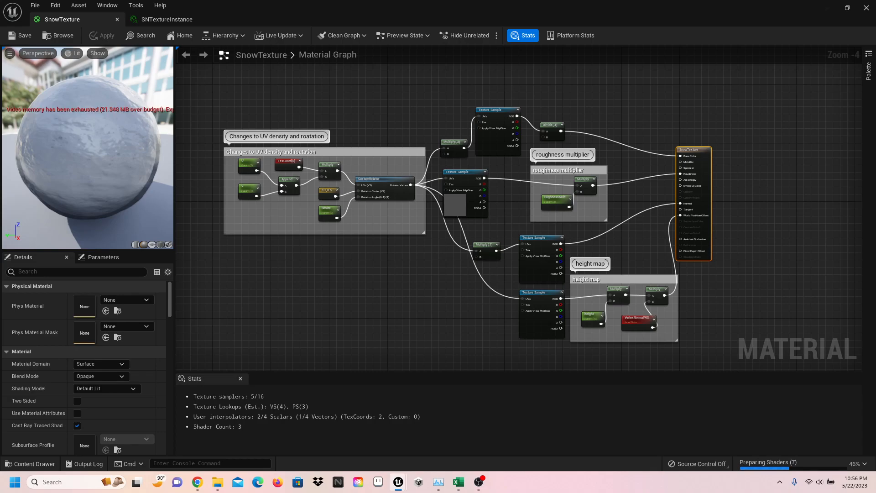
click(167, 19)
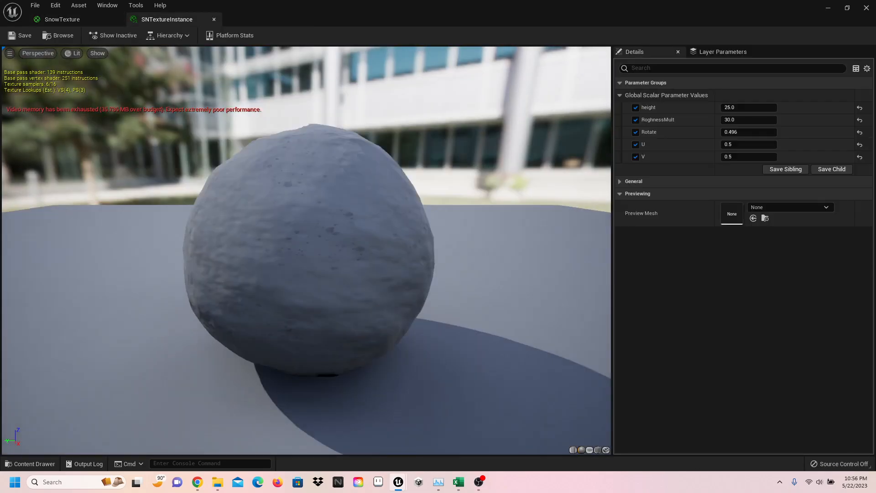
drag(305, 251, 360, 221)
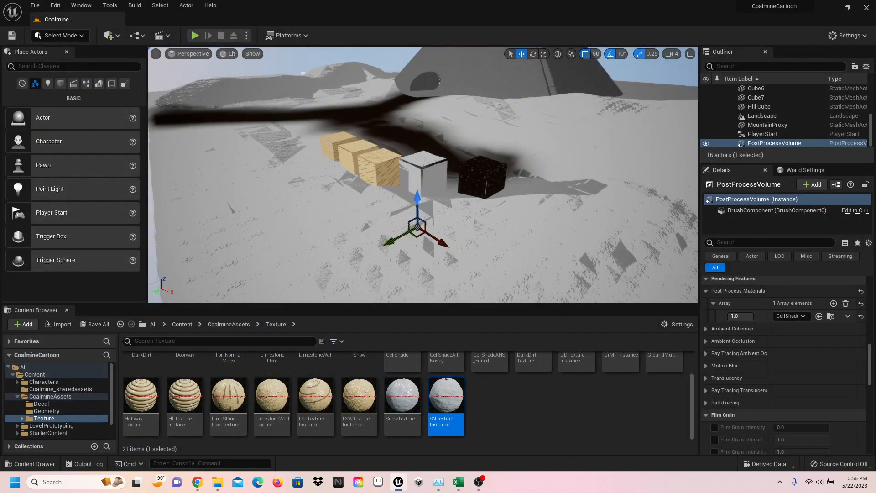
- Open the GroundMulti material and its GrMt_Instance from the Texture folder in a maximized editor window
scroll(446, 380, up, 1)
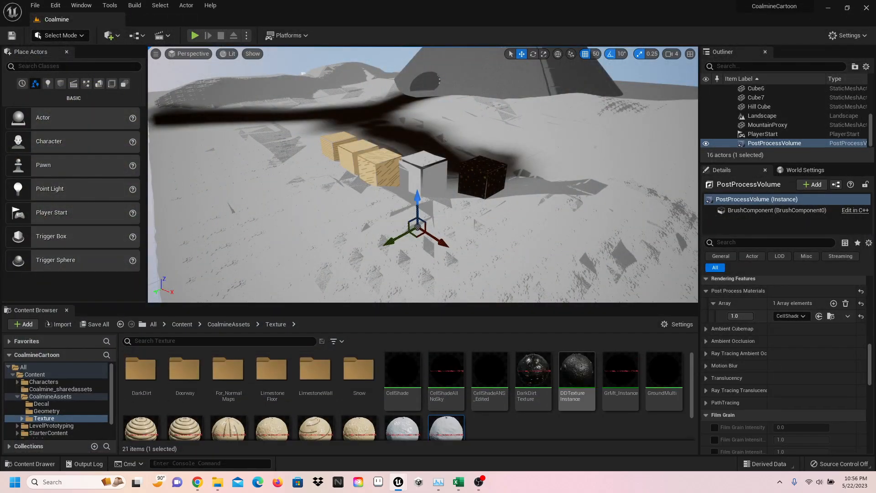
scroll(620, 379, up, 1)
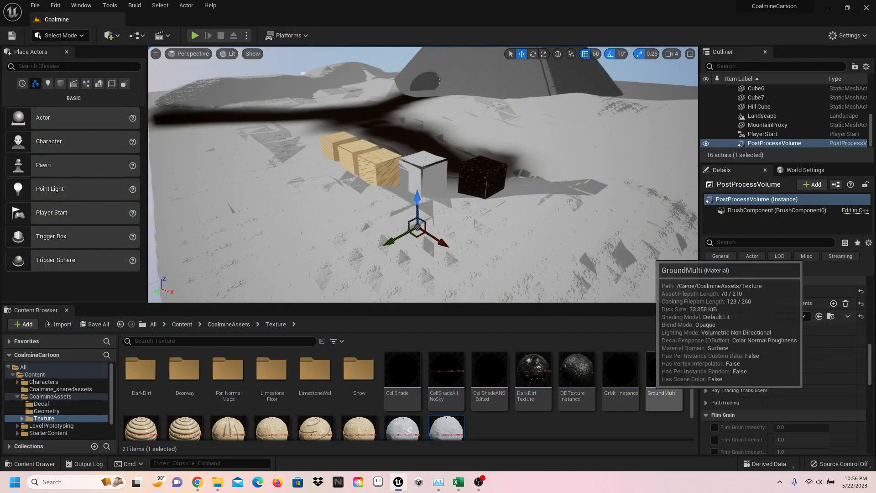
double_click(664, 379)
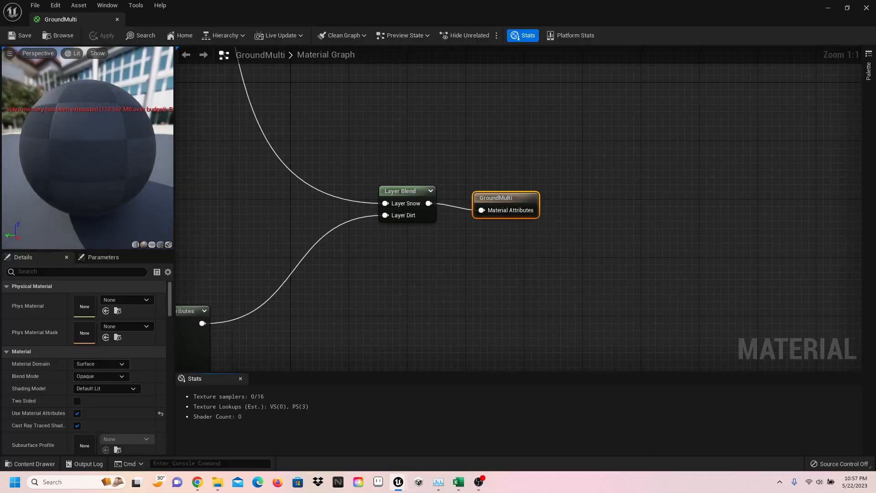
click(847, 8)
click(623, 372)
double_click(622, 372)
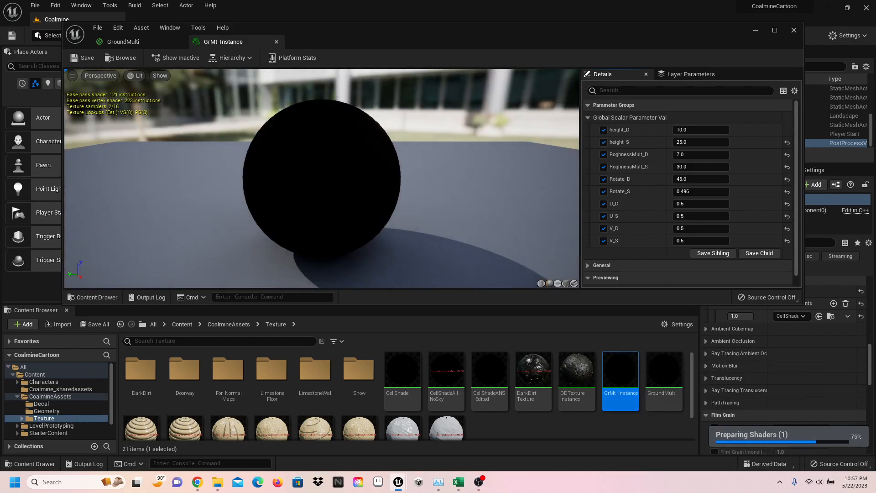
click(775, 31)
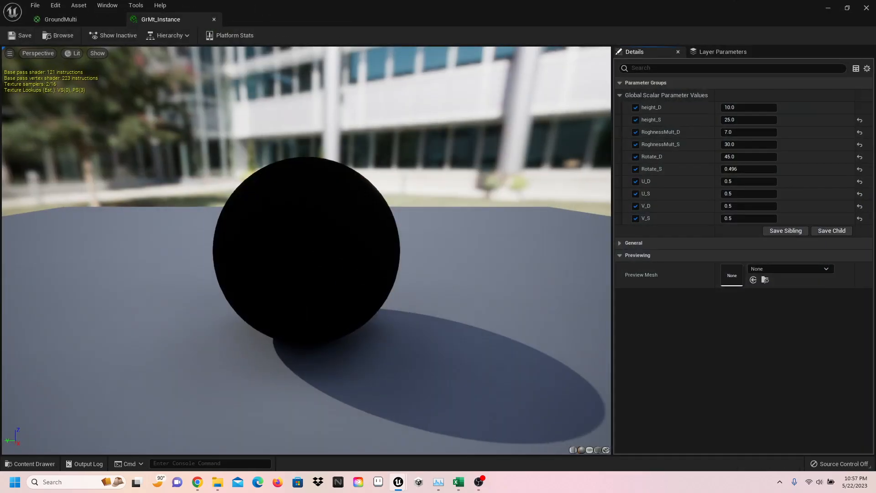
- Examine the GroundMulti material graph, including its Dark Dirt node group
click(61, 19)
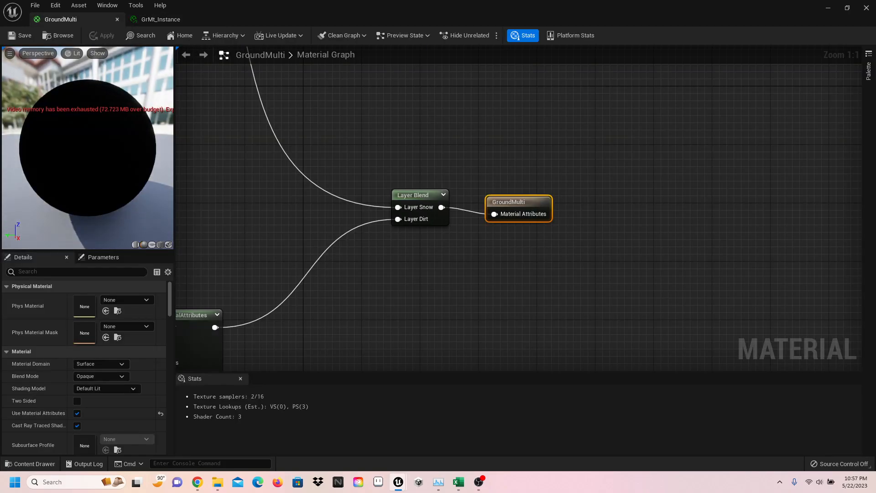
scroll(379, 180, down, 8)
right_drag(383, 183, 613, 79)
scroll(435, 171, up, 7)
scroll(513, 199, down, 4)
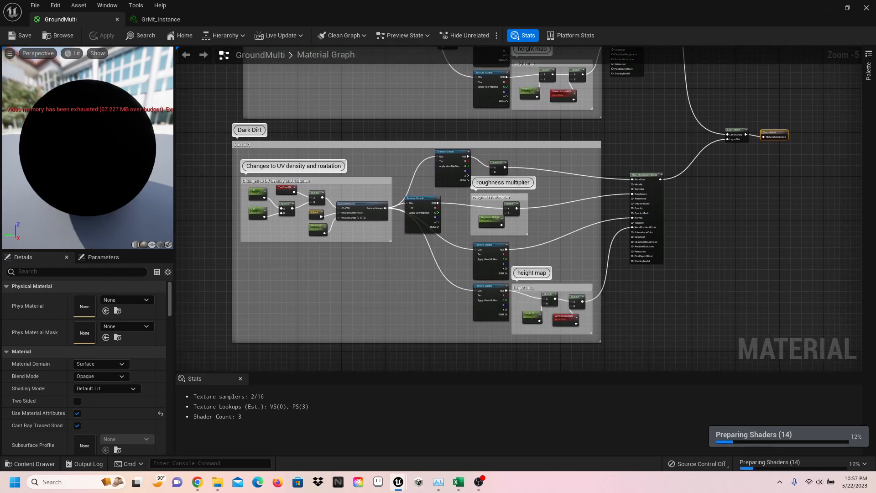
- Inspect the Layer Blend node joining the snow and dirt layers in GroundMulti, and view GrMt_Instance's scalar parameters
right_drag(632, 123, 435, 220)
scroll(437, 219, up, 3)
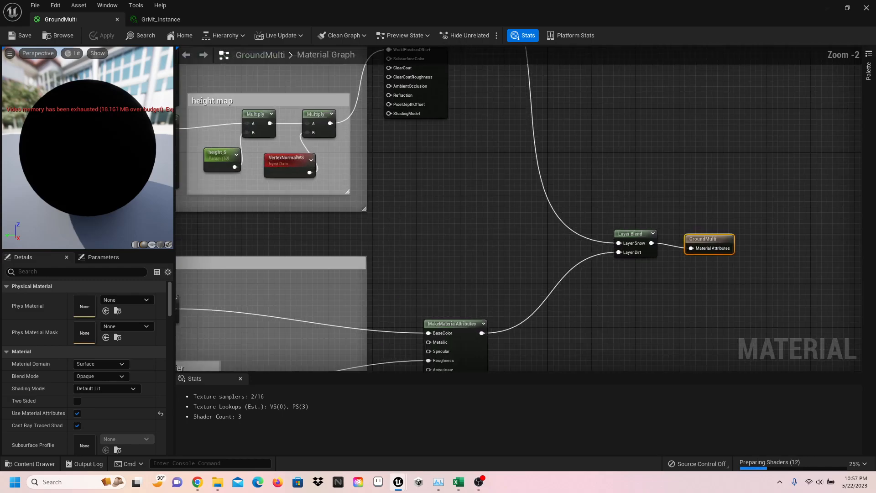
right_drag(596, 192, 458, 176)
scroll(522, 186, up, 2)
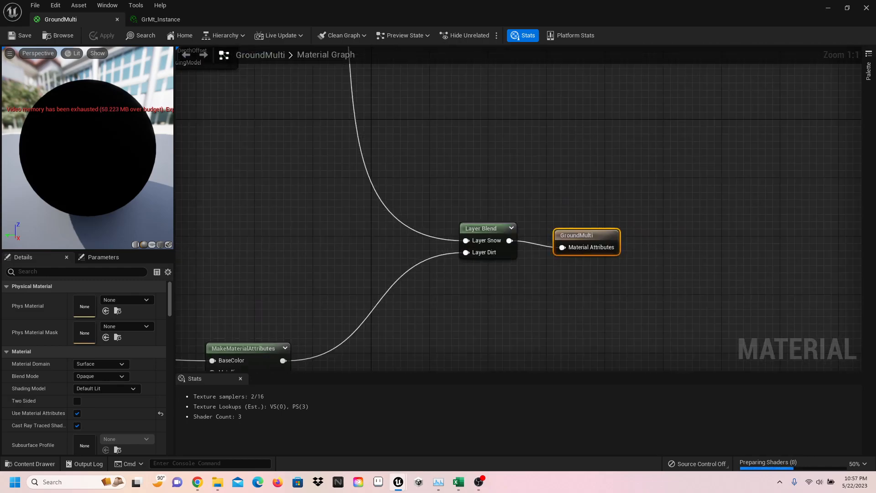
click(161, 20)
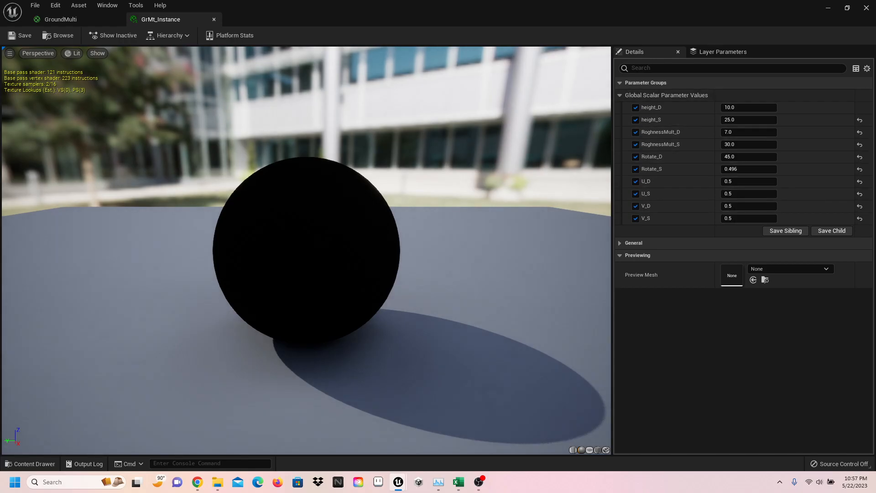
- Close the GroundMulti editors and open the hallway, limestone floor and limestone wall materials with their instances from the Texture folder
click(848, 8)
click(795, 30)
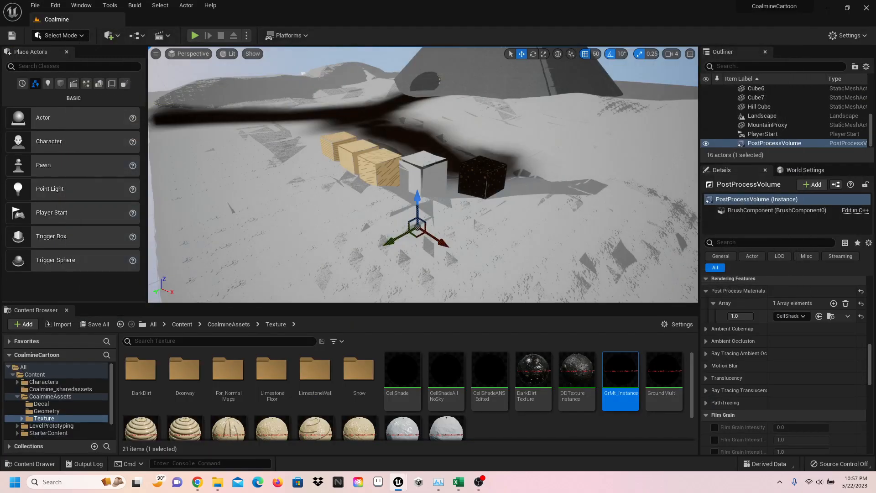
scroll(490, 381, down, 1)
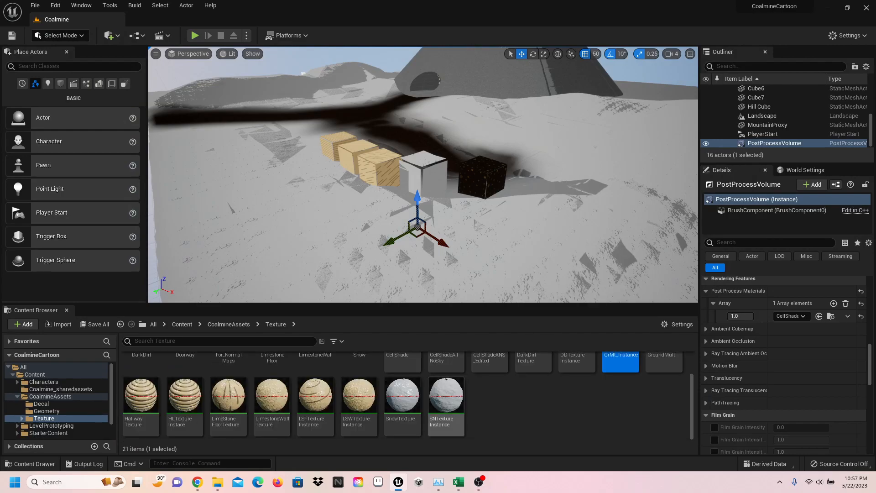
double_click(139, 393)
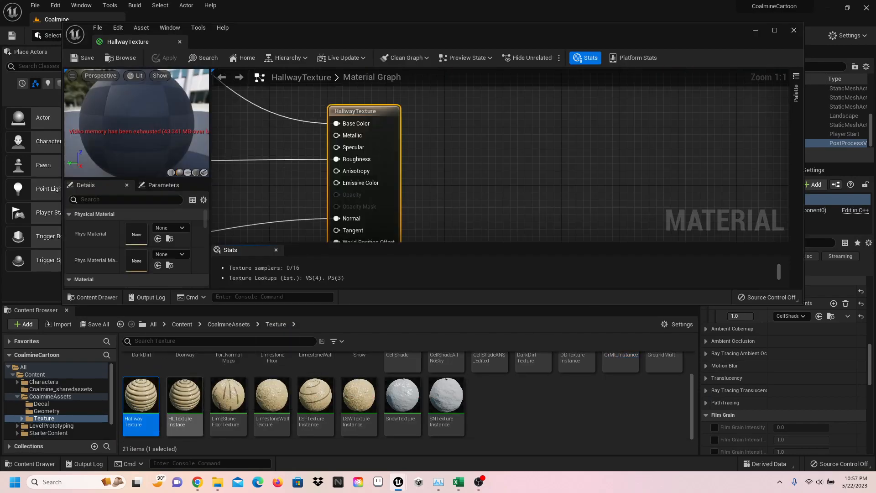
click(184, 396)
double_click(184, 396)
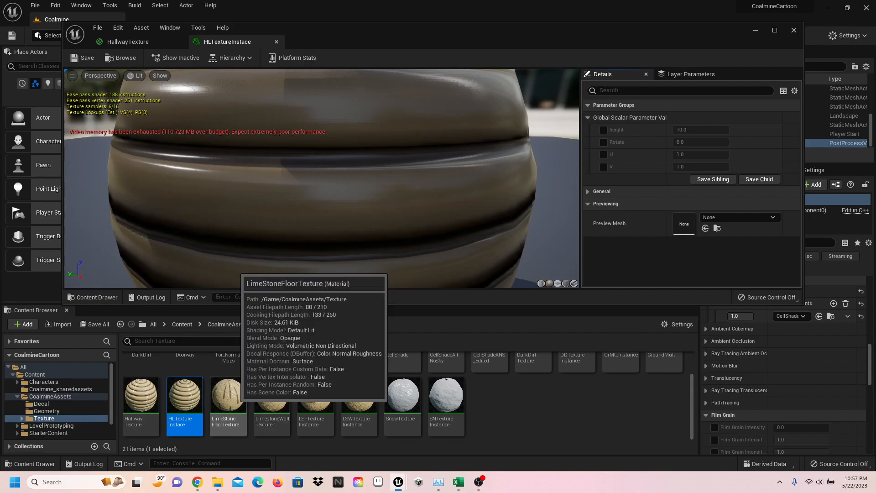
click(228, 395)
double_click(228, 395)
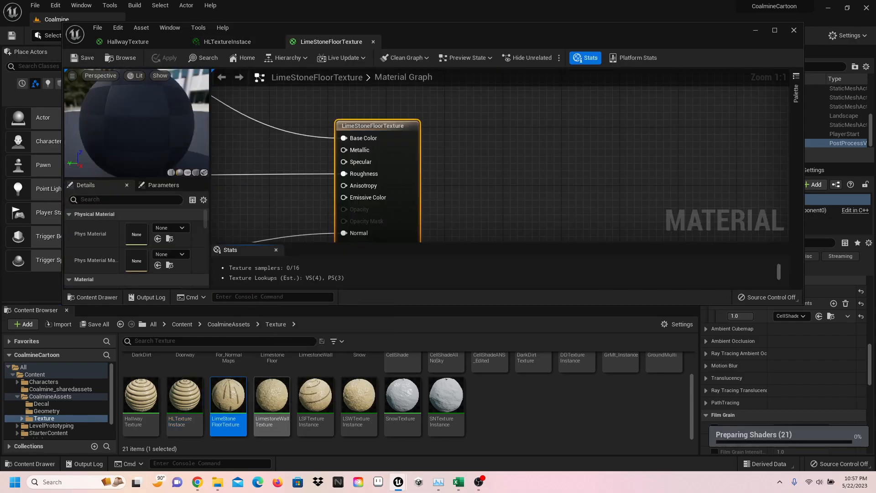
double_click(272, 395)
double_click(315, 395)
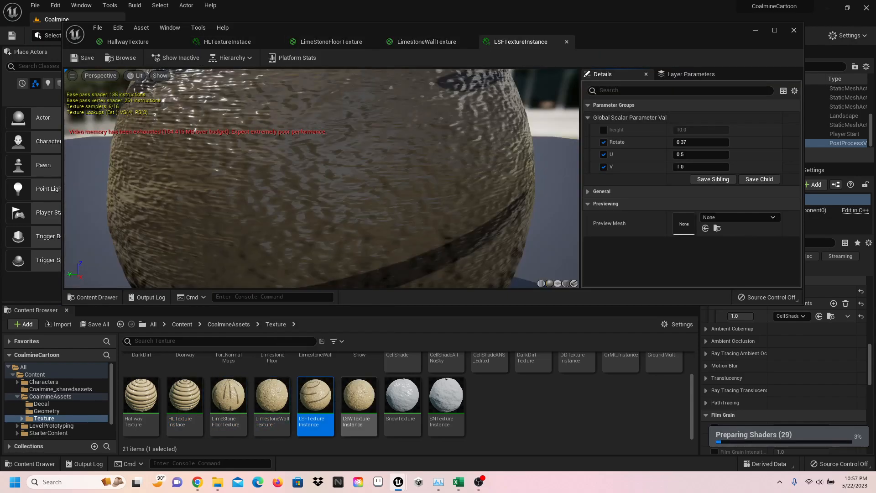
double_click(359, 395)
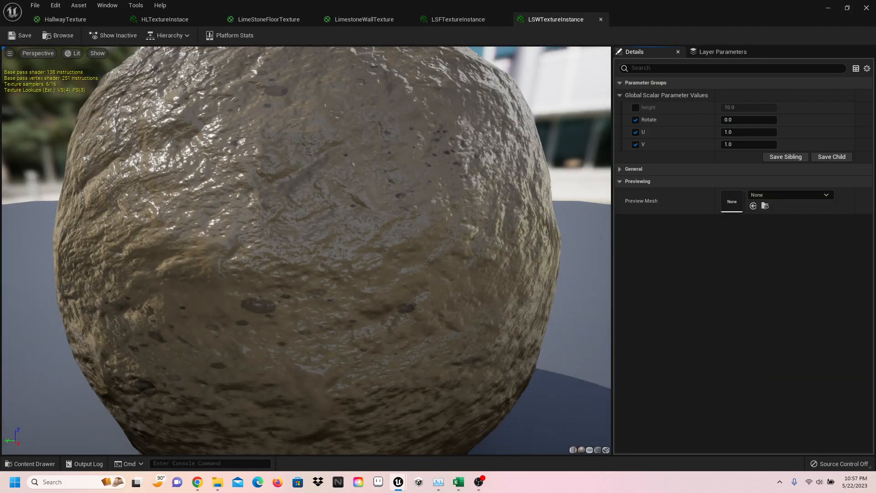
scroll(306, 250, down, 5)
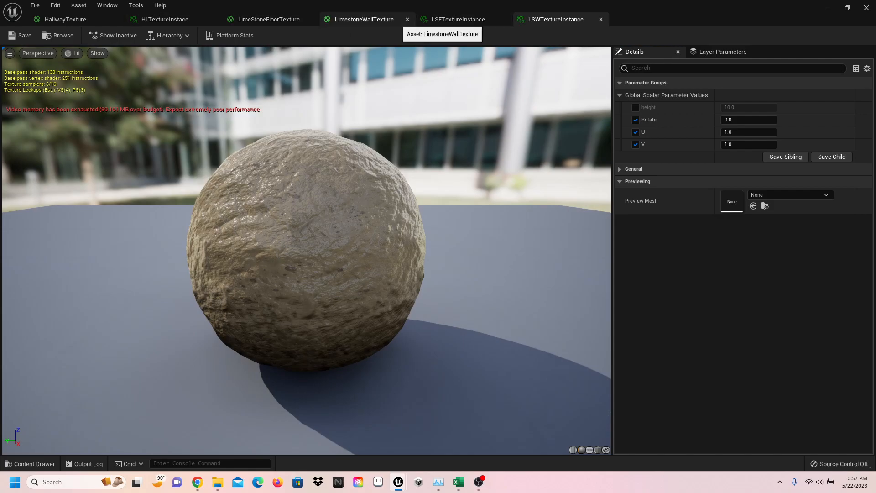
- Examine HallwayTexture's full node graph, including its UV, roughness and height groups, and preview the material on a flat-faced shape
click(65, 19)
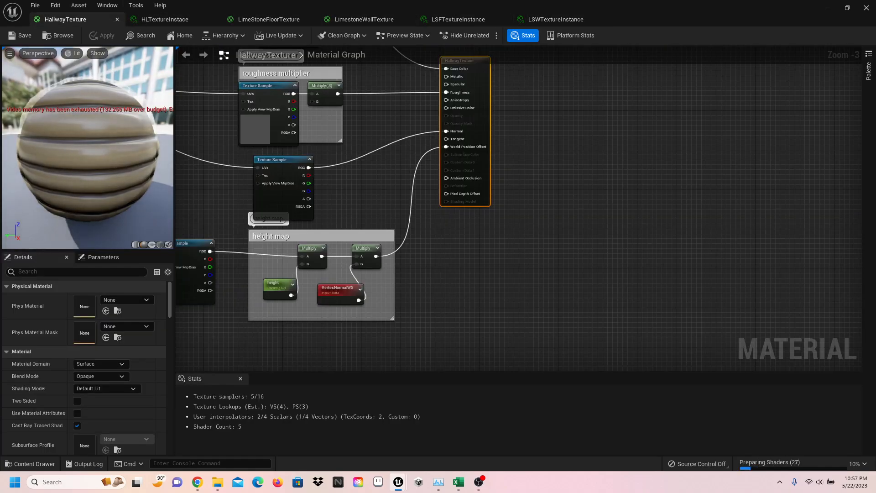
right_drag(364, 171, 583, 228)
scroll(583, 228, down, 2)
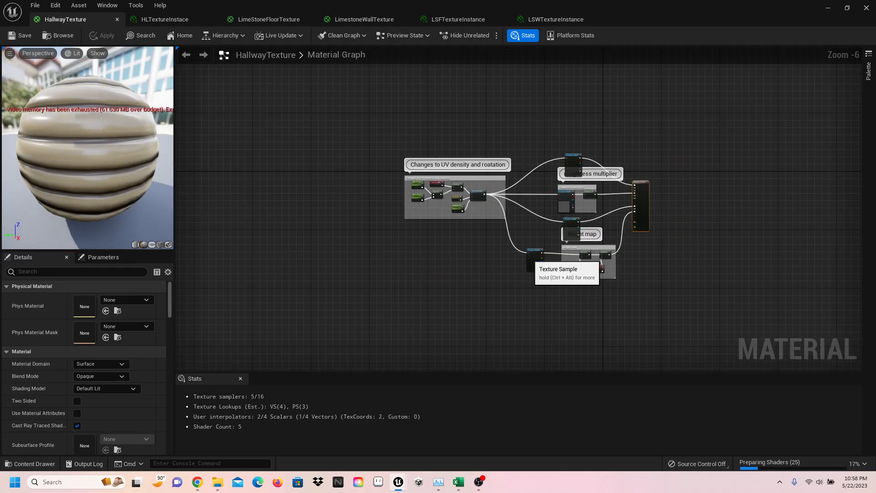
right_drag(472, 270, 329, 311)
scroll(315, 312, up, 1)
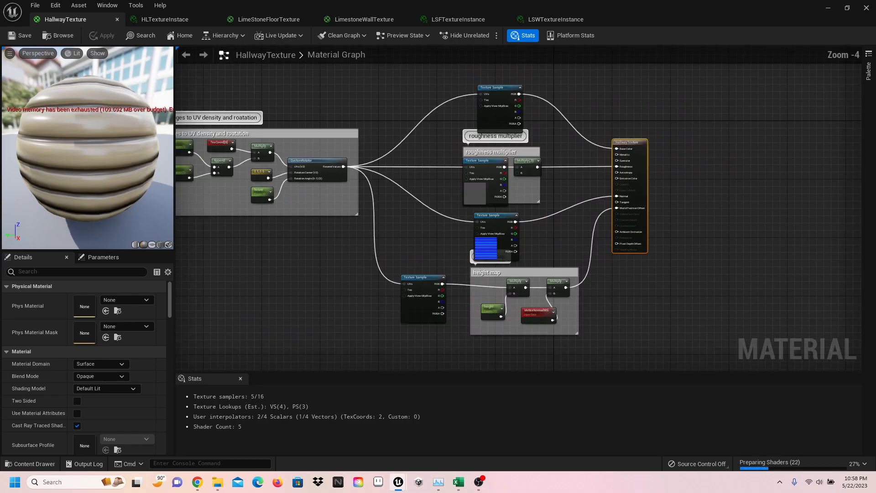
right_drag(329, 310, 371, 329)
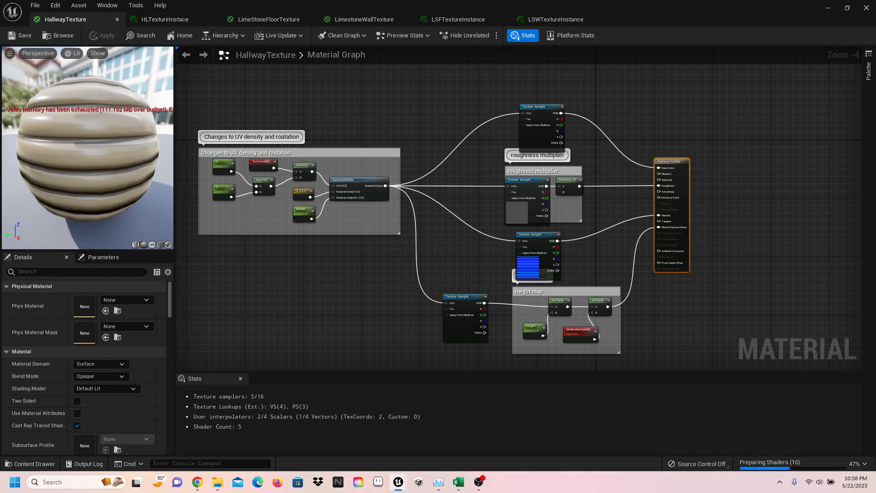
click(169, 245)
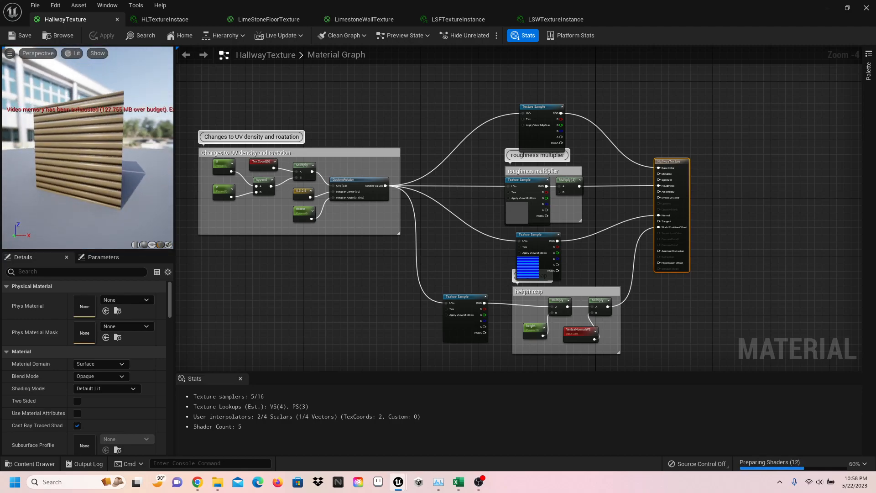
- View HLTextureInstace's scalar parameters and whole preview sphere, and close it together with HallwayTexture
click(165, 20)
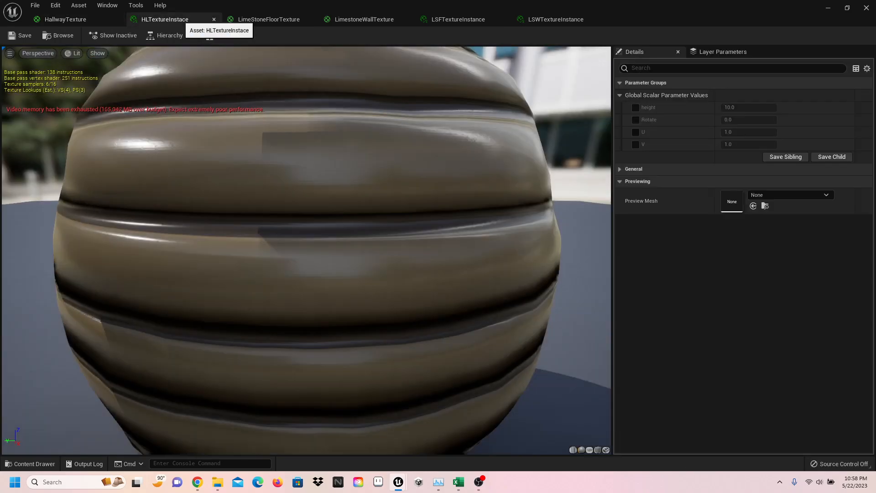
scroll(306, 250, down, 8)
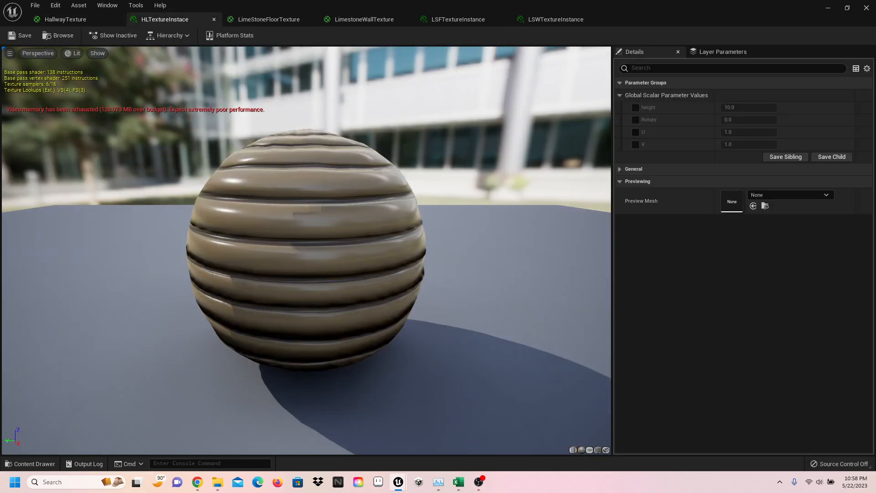
scroll(306, 251, up, 2)
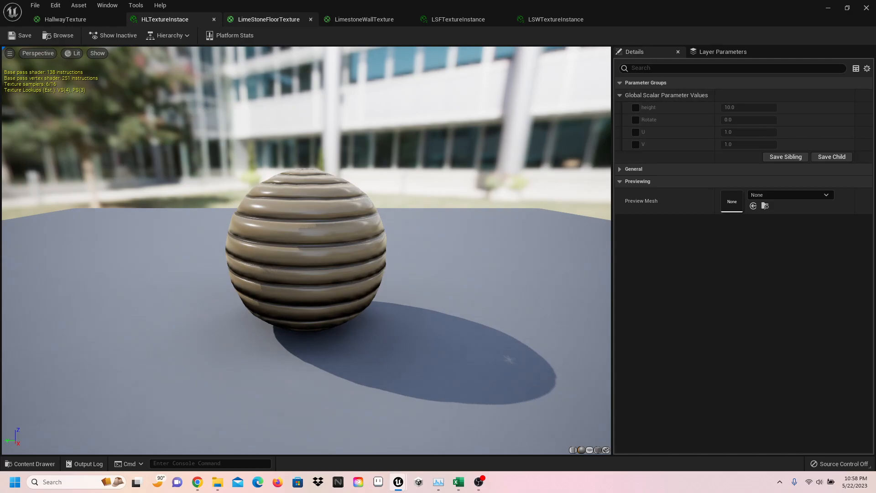
click(122, 22)
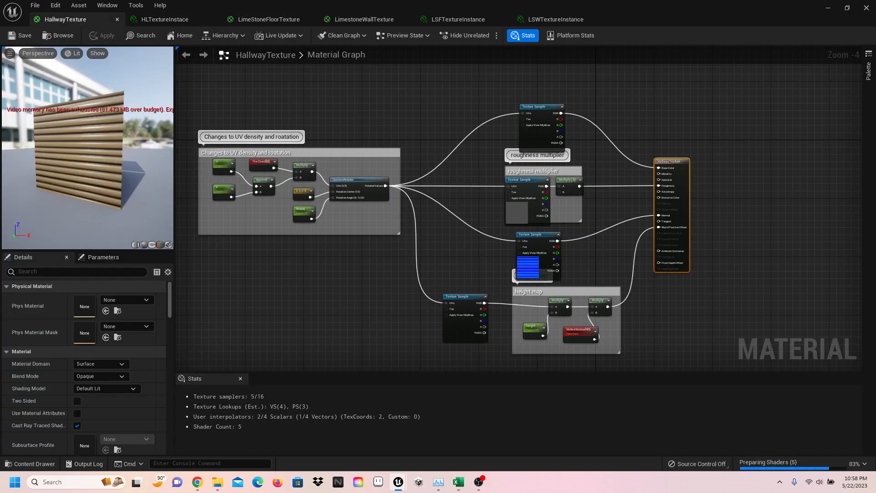
click(118, 20)
click(117, 19)
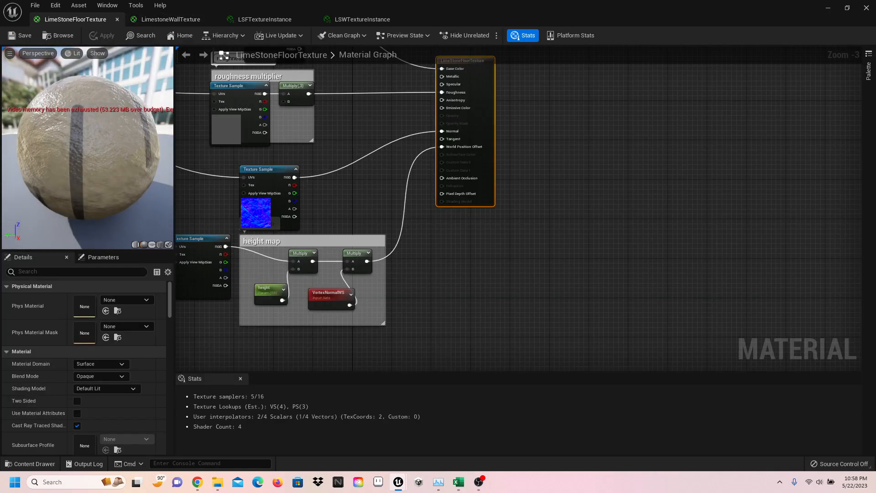
- Examine LimeStoneFloorTexture's full node graph from the UV controls to the material output, and close the material
right_click(389, 190)
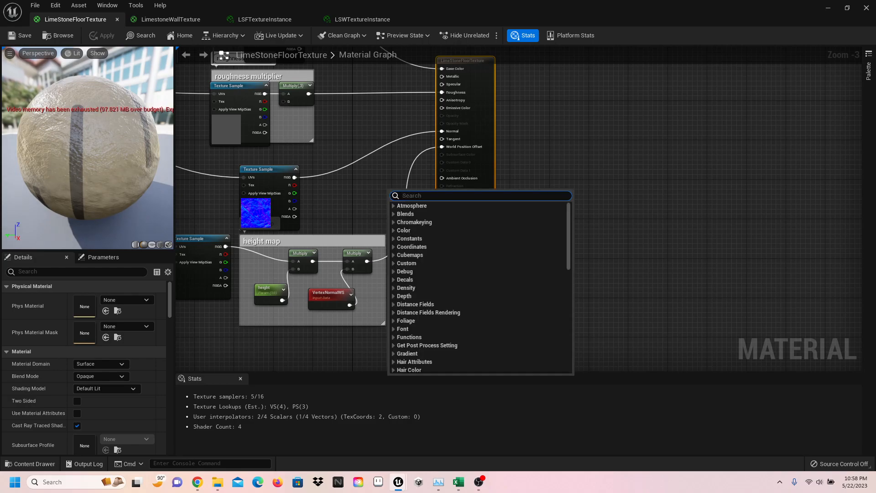
scroll(382, 182, up, 1)
scroll(374, 169, down, 5)
right_drag(411, 223, 587, 269)
scroll(525, 253, up, 4)
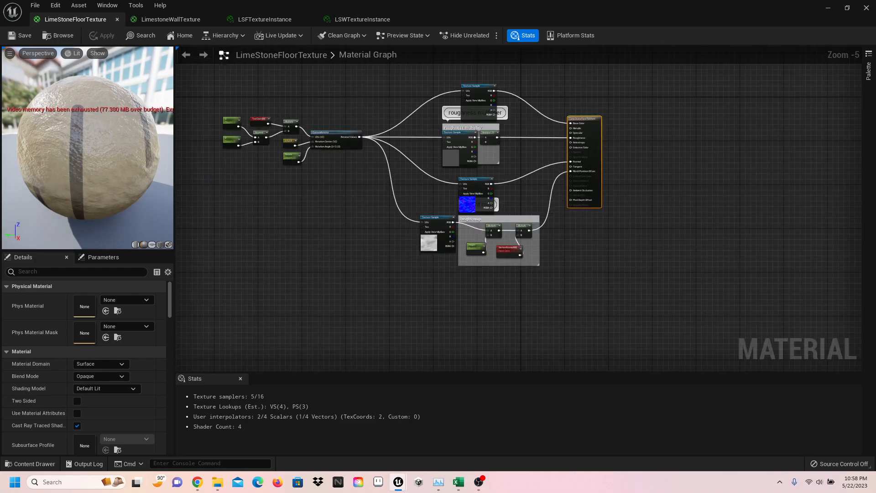
right_drag(352, 246, 442, 304)
scroll(445, 300, down, 1)
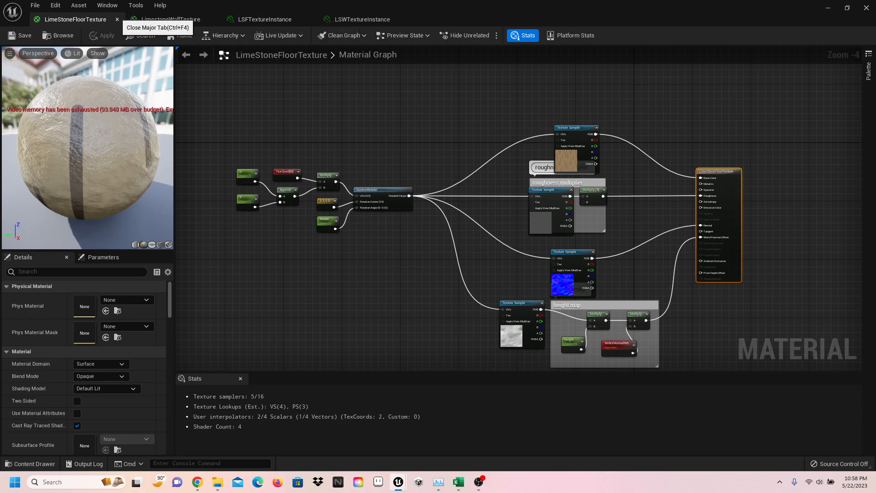
click(118, 19)
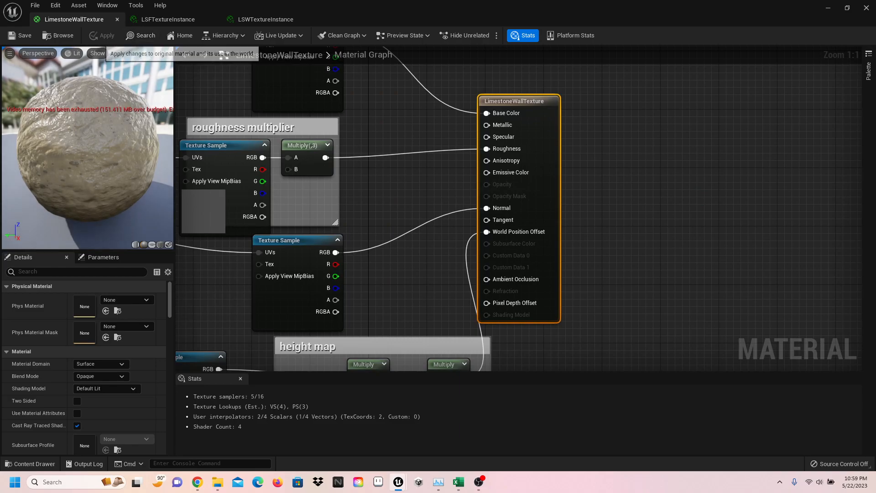
- Preview LSFTextureInstance on a cube and inspect its surface up close and from different angles
click(168, 19)
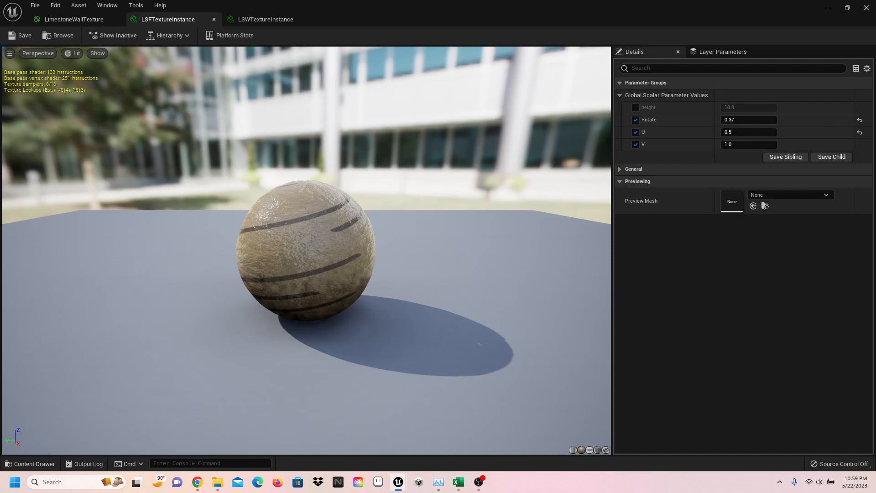
click(598, 450)
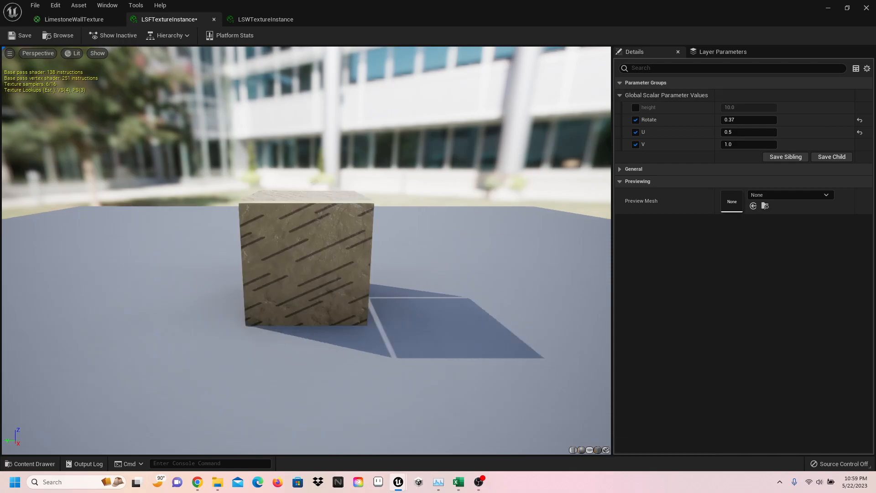
drag(310, 265, 292, 255)
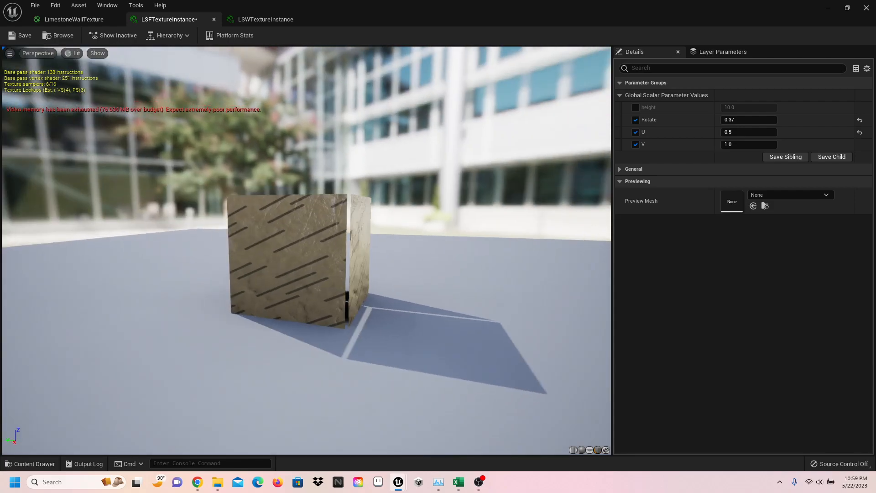
scroll(306, 251, up, 8)
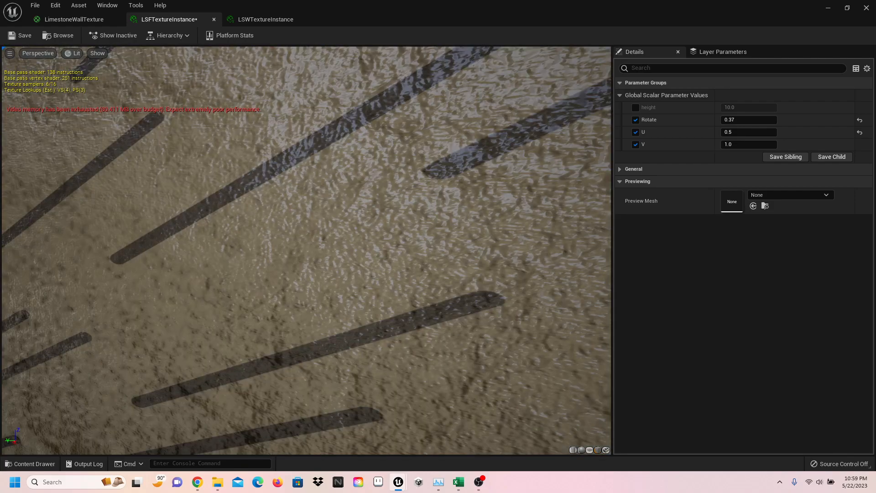
scroll(307, 251, down, 10)
drag(307, 251, 344, 259)
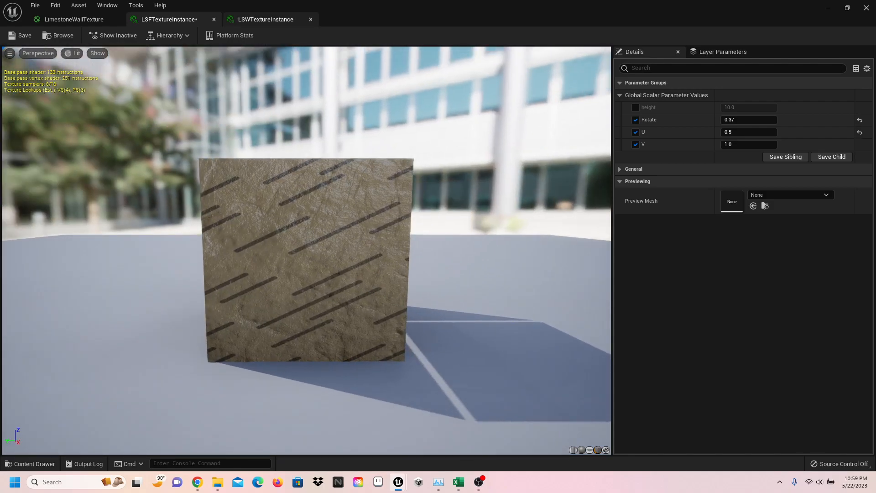
- View LSWTextureInstance's preview sphere and the LimestoneWallTexture material, and close LSFTextureInstance
click(265, 19)
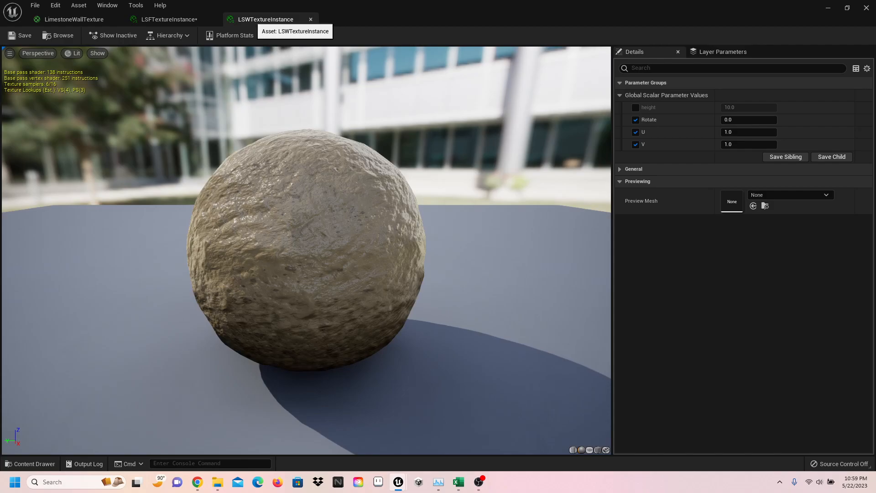
click(89, 18)
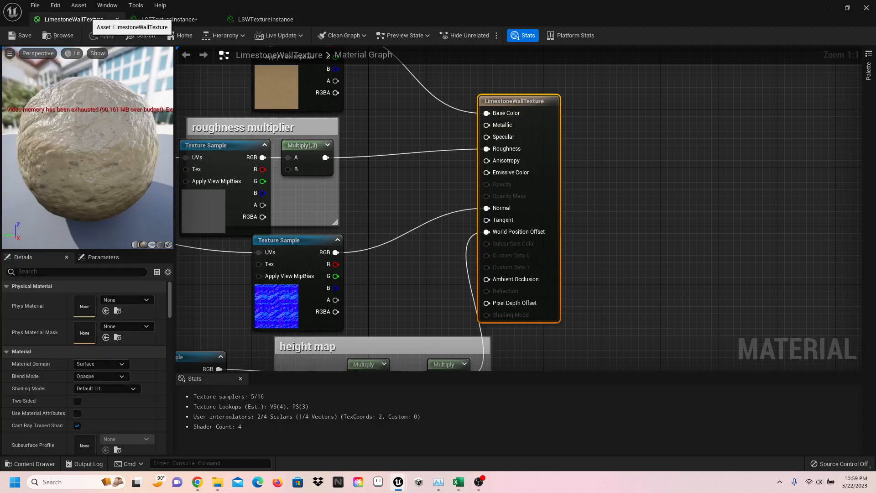
click(167, 19)
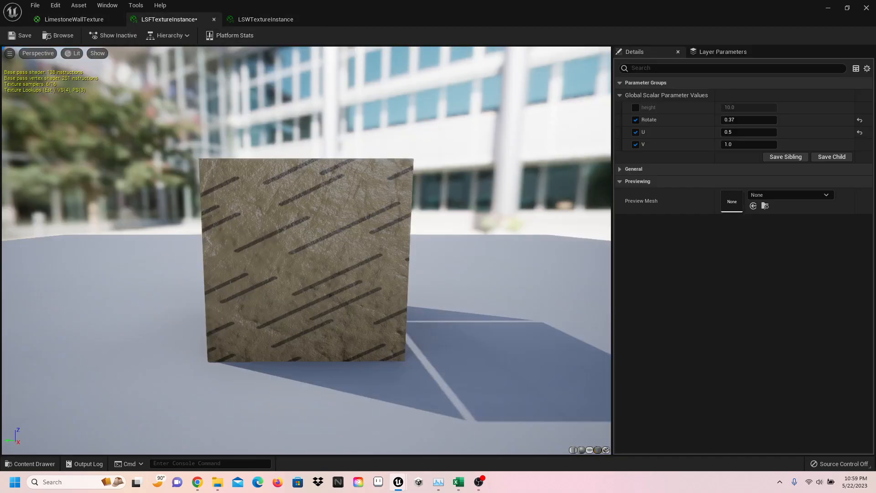
click(213, 20)
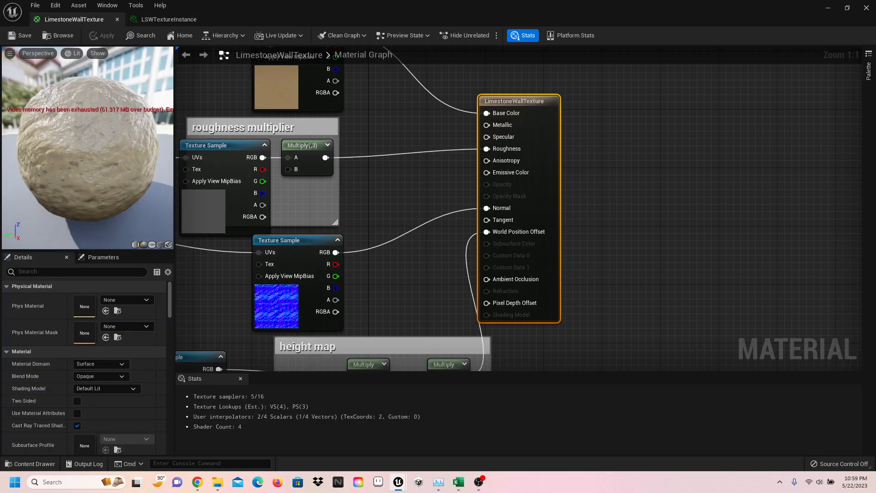
- Examine LimestoneWallTexture's full node graph, from its UV controls through the texture samples to the material output
scroll(366, 179, down, 6)
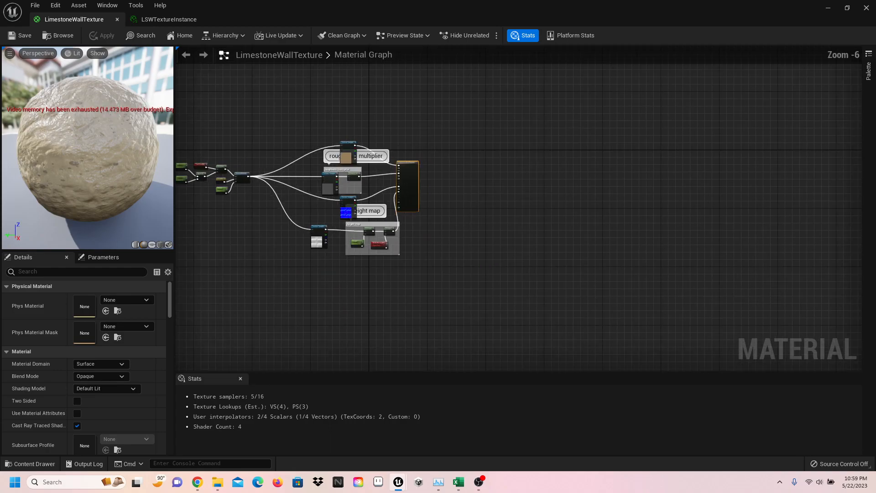
scroll(452, 146, up, 3)
right_drag(451, 146, 715, 125)
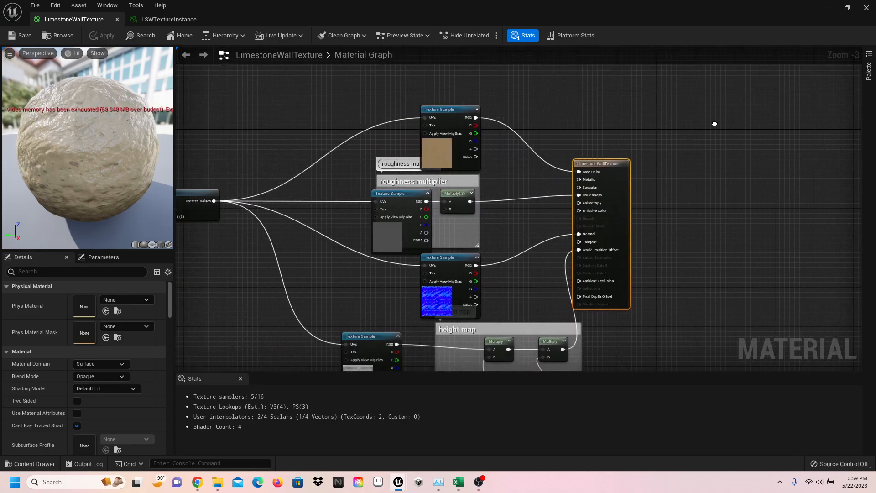
scroll(624, 139, down, 7)
scroll(625, 139, up, 6)
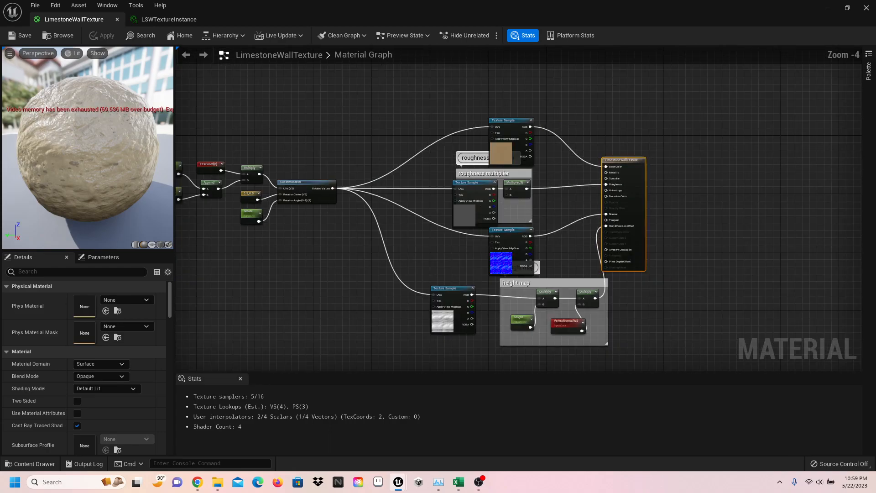
right_drag(686, 127, 751, 124)
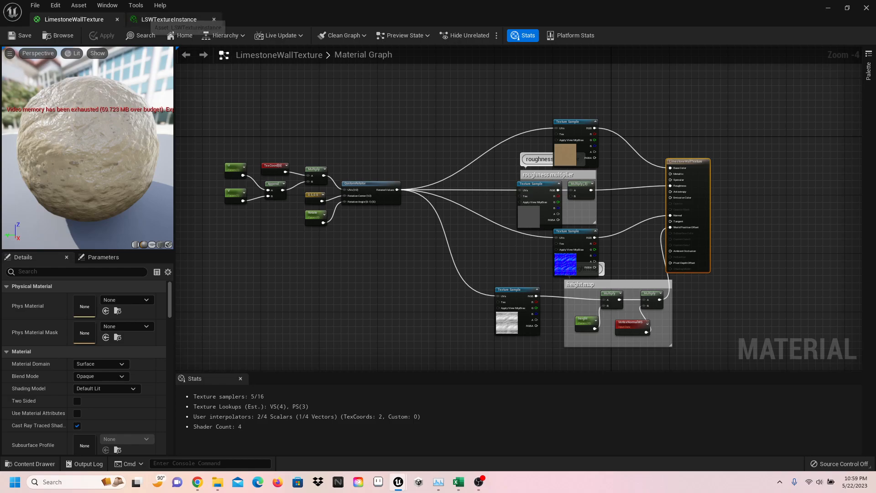
- View LSWTextureInstance's preview sphere and scalar parameters, and close the LimestoneWallTexture material and the material editor window
click(169, 19)
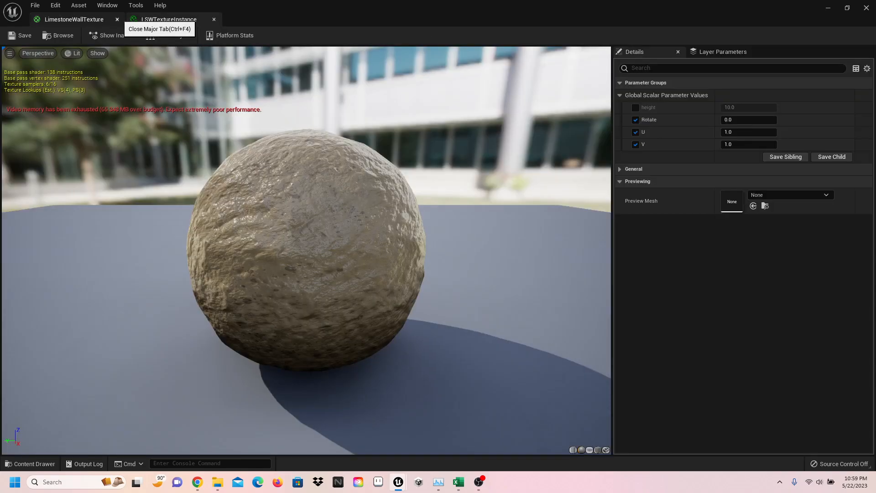
click(118, 19)
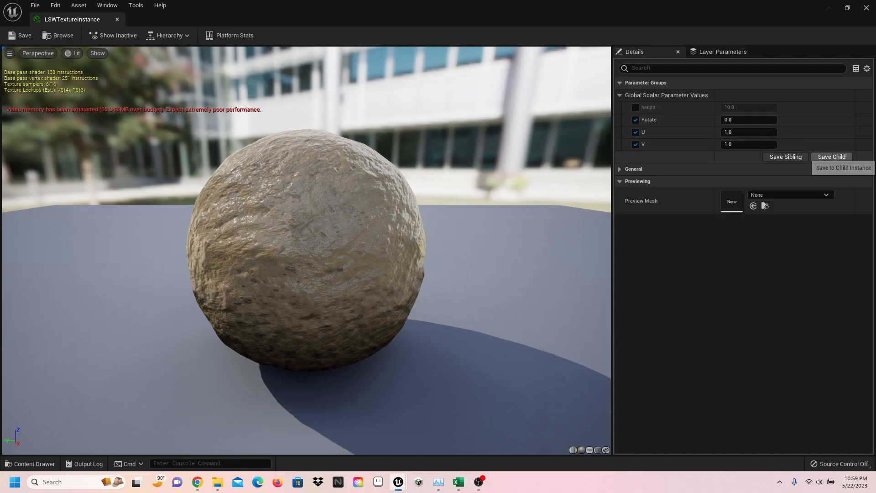
click(866, 8)
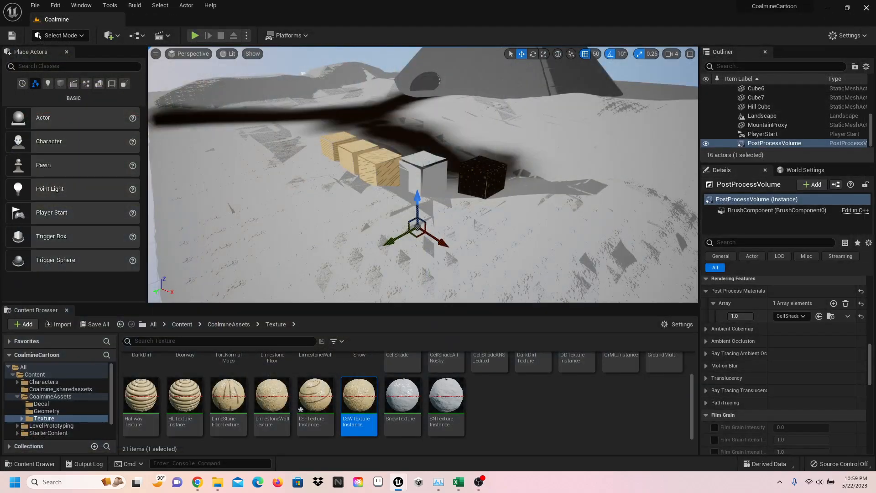
- Filter the PostProcessVolume's properties for "post" and set its post process material to CellShade
click(538, 228)
key(ctrl+s)
key(s)
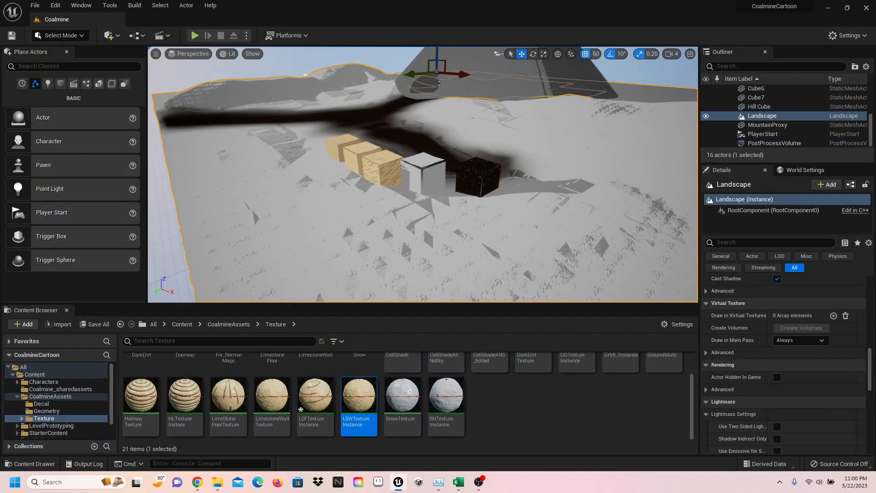
key(s)
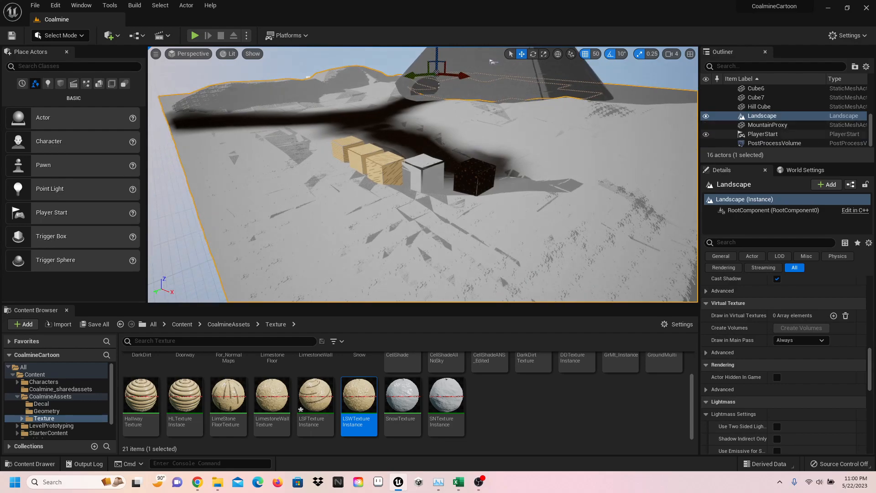
click(775, 143)
click(771, 242)
text(p)
click(792, 318)
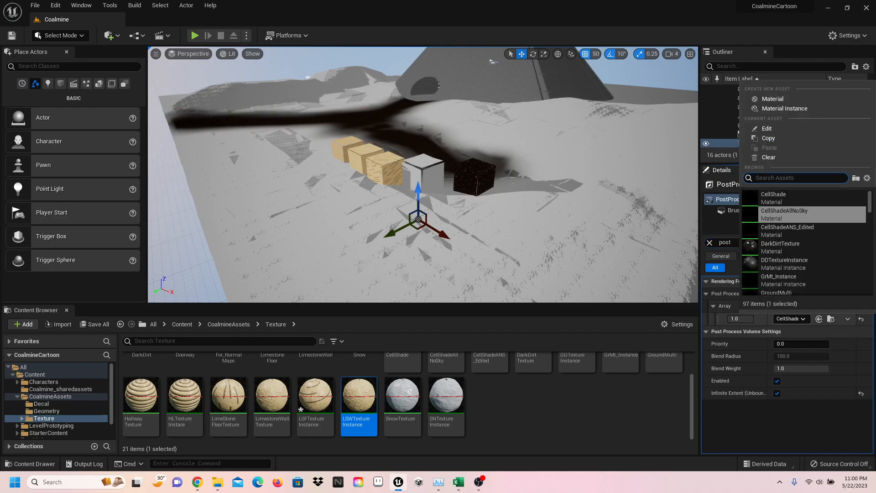
click(774, 199)
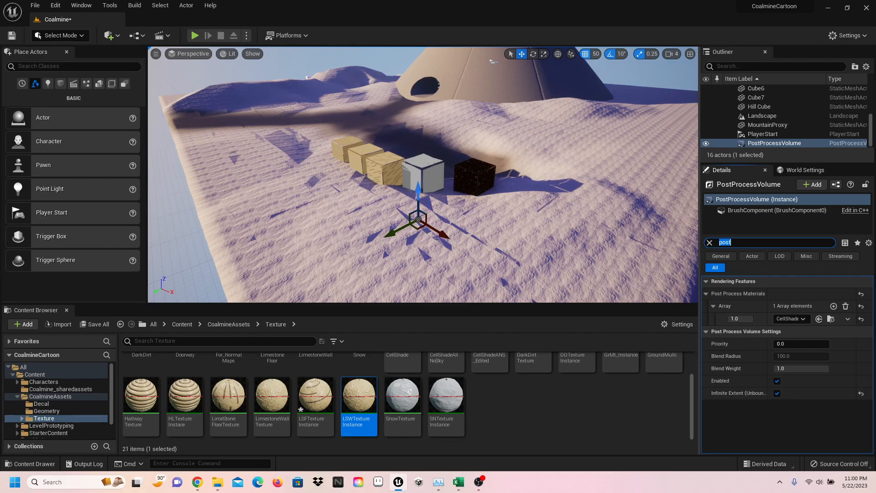
- Select the dark dirt cube, filter its properties for "render", and frame it up close
mouse_move(424, 182)
alt+mouse_down()
mouse_move(319, 219)
mouse_move(287, 210)
mouse_move(395, 182)
mouse_move(420, 199)
alt+mouse_up()
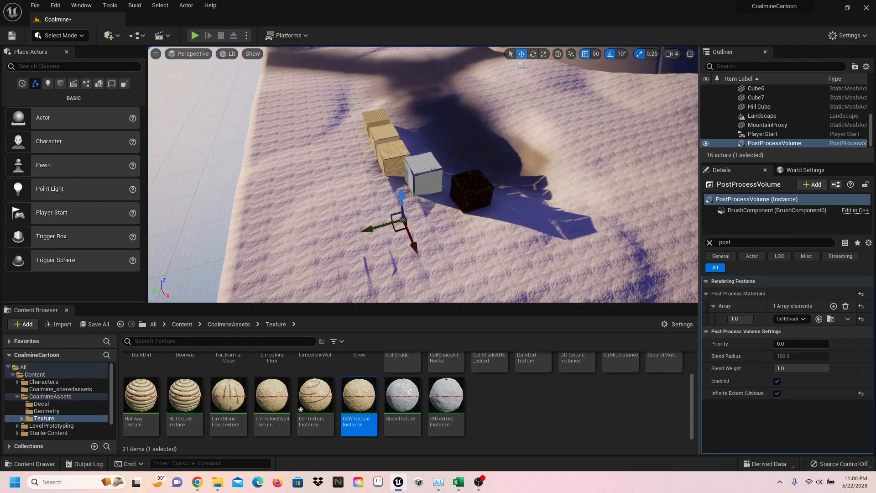
click(470, 192)
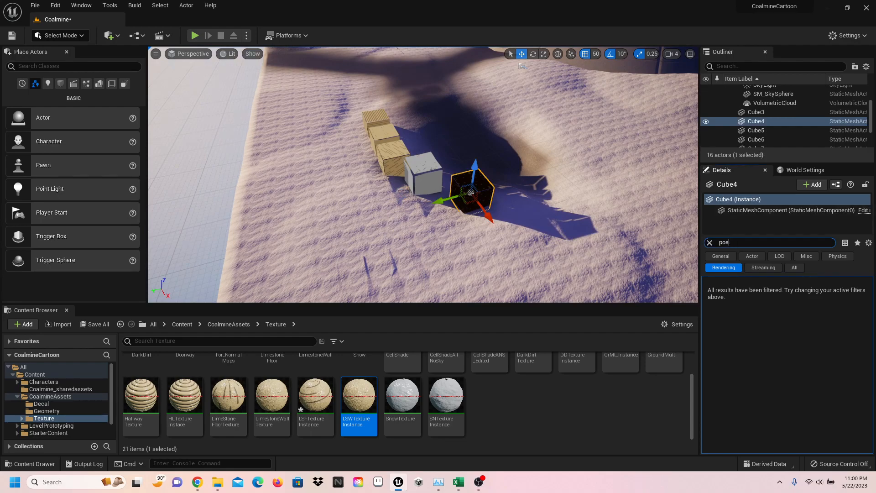
key(BackSpace)
key(BackSpace)
key(BackSpace)
text(render)
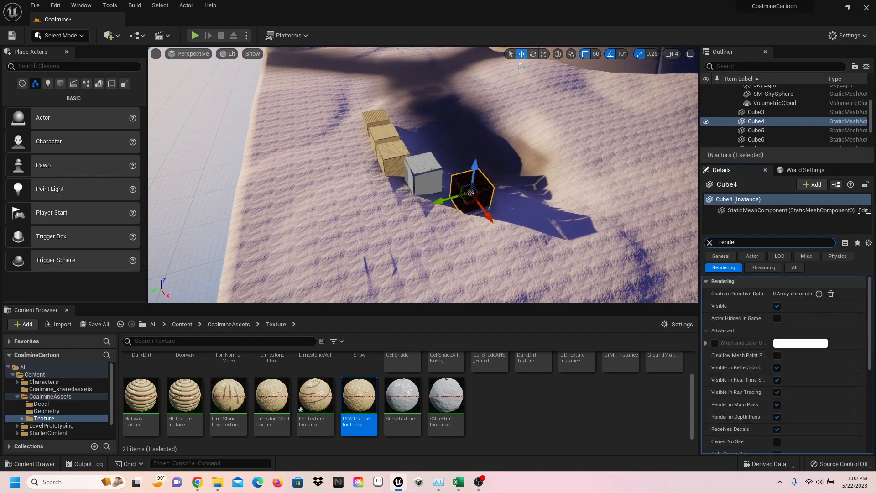
text(ff)
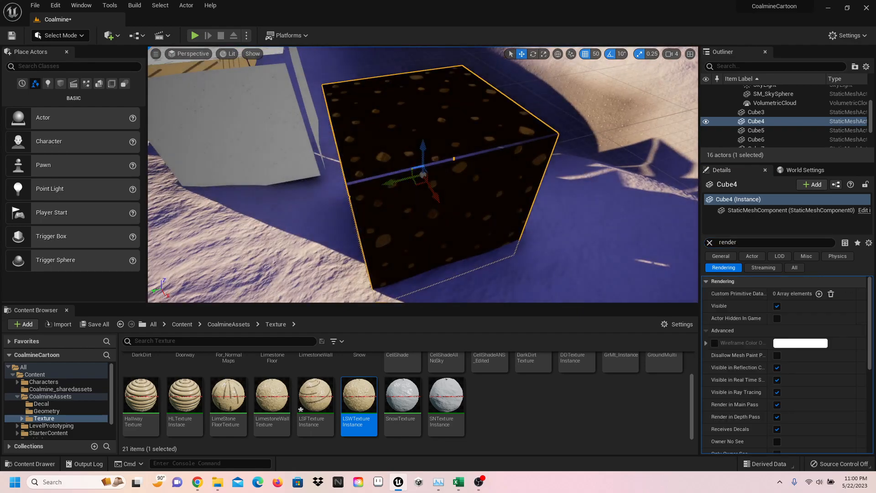
- Search the dark dirt cube's rendering properties for "render post" and "po", and clear the filter
click(773, 243)
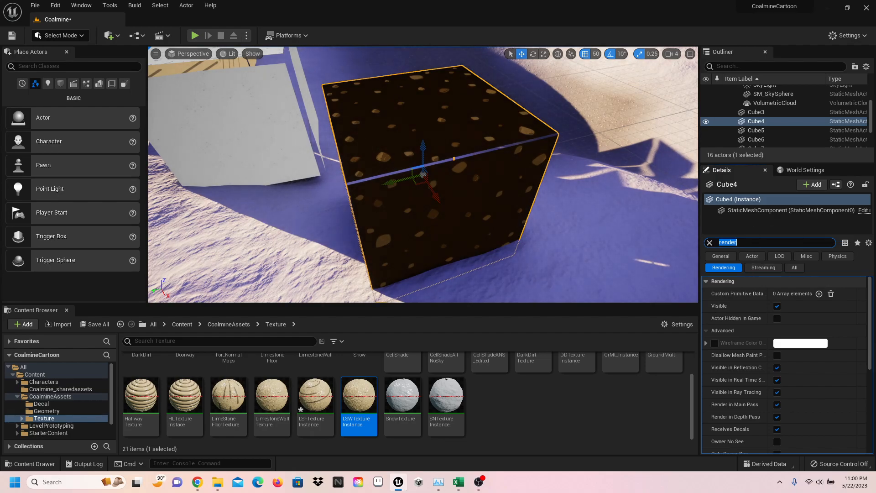
text(post)
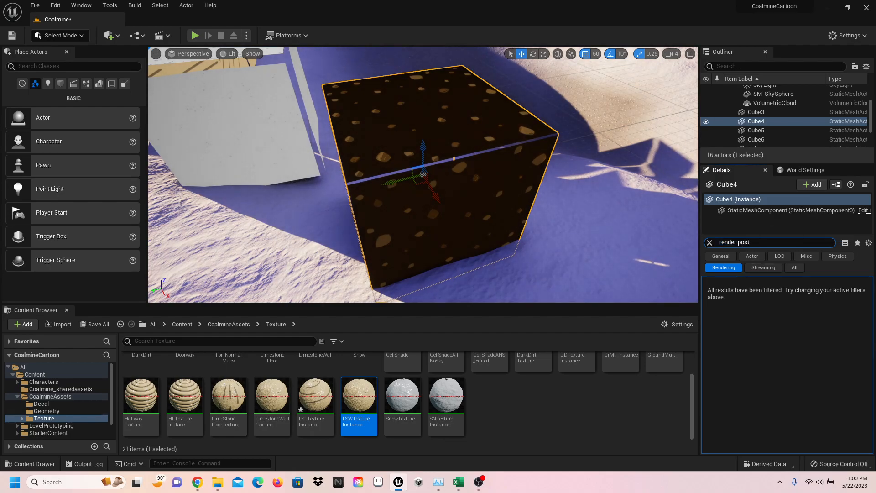
key(BackSpace)
key(BackSpace)
key(BackSpace)
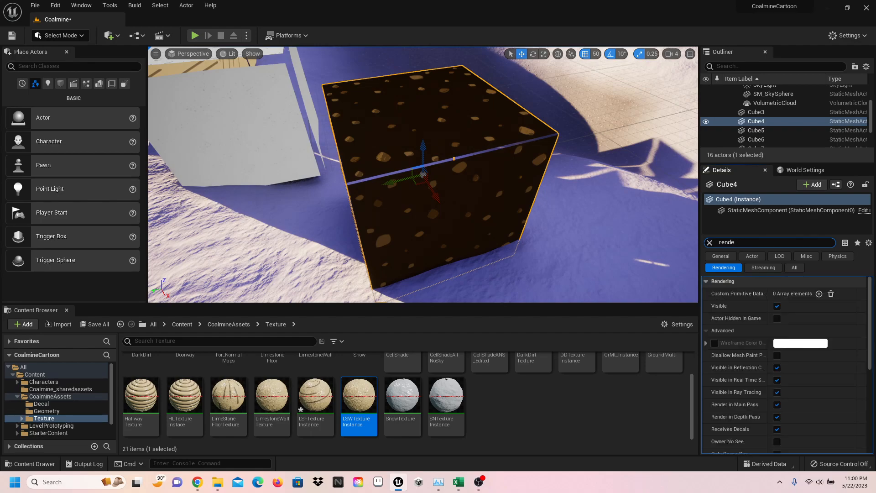
key(BackSpace)
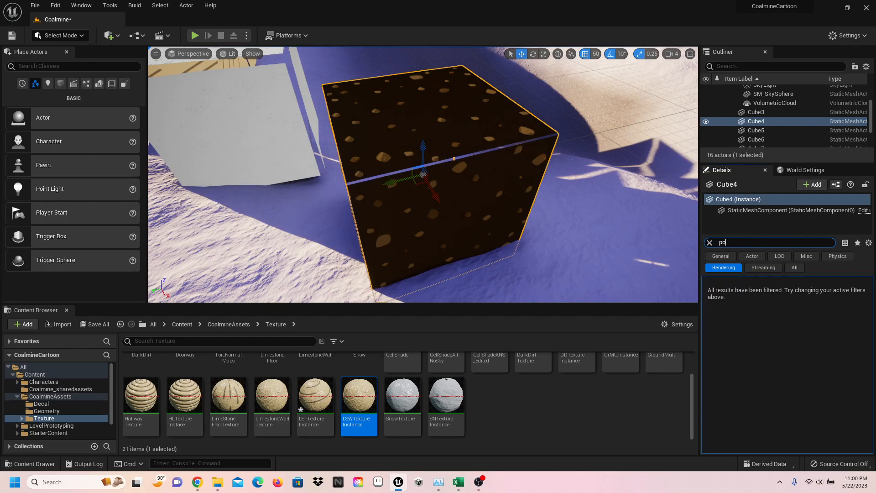
key(BackSpace)
key(BackSpace)
key(BackSpace)
- Search all of the dark dirt cube's property categories for "post" and "render post", and clear the filter
click(794, 267)
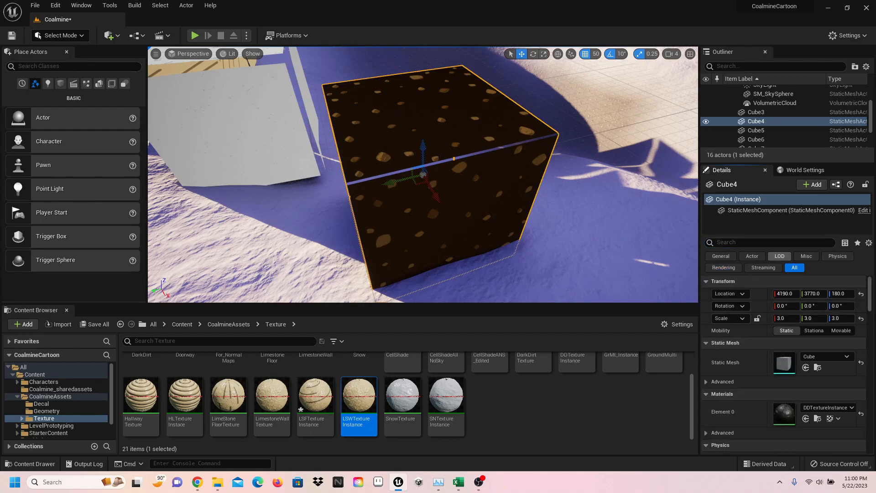
text(post)
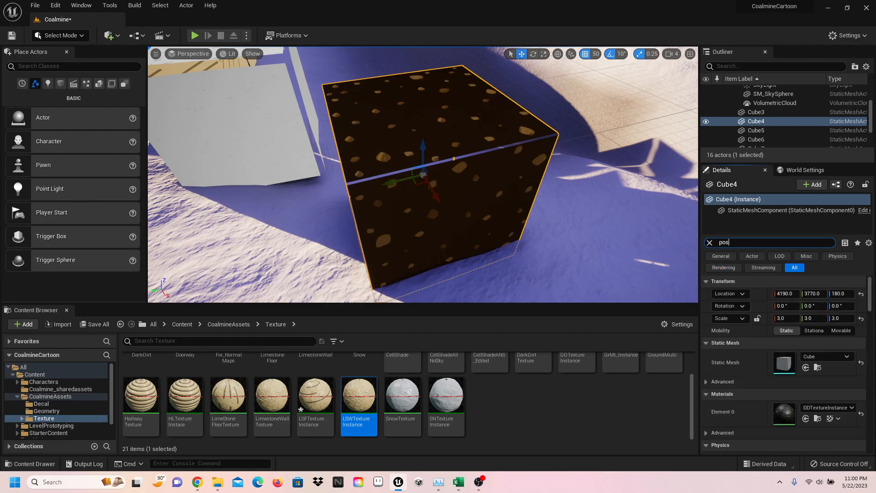
key(BackSpace)
key(BackSpace)
key(BackSpace)
text(render)
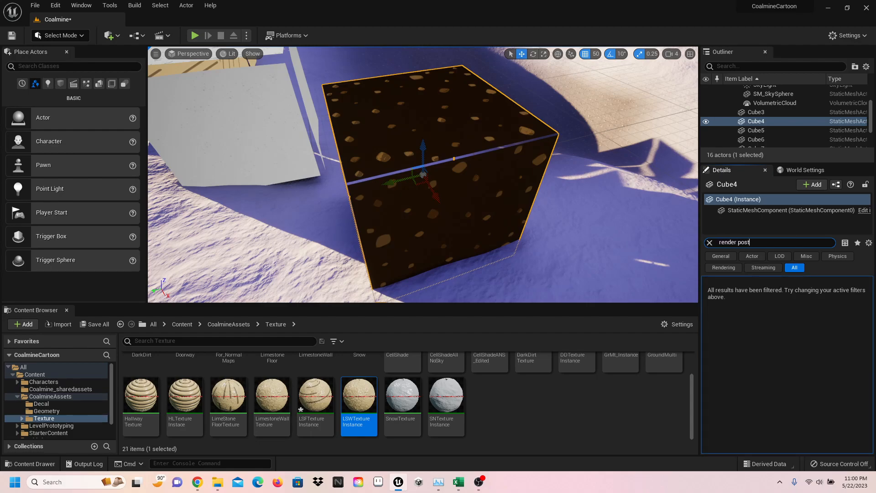
key(BackSpace)
key(BackSpace)
key(BackSpace)
key(BackSpace)
key(BackSpace)
key(BackSpace)
key(BackSpace)
key(BackSpace)
key(BackSpace)
key(BackSpace)
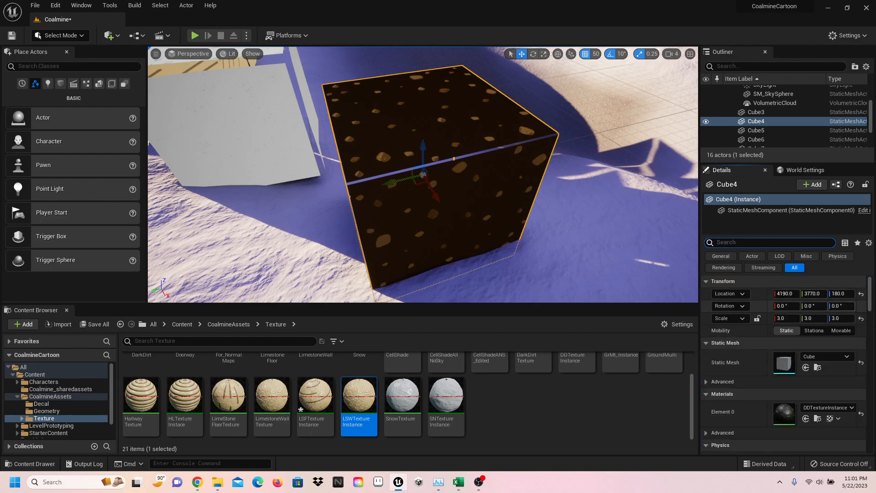
- Look through Cube4's full property list, from collision and lighting to rendering, ray tracing and mobile, for the custom depth setting
scroll(758, 307, down, 5)
scroll(783, 364, down, 2)
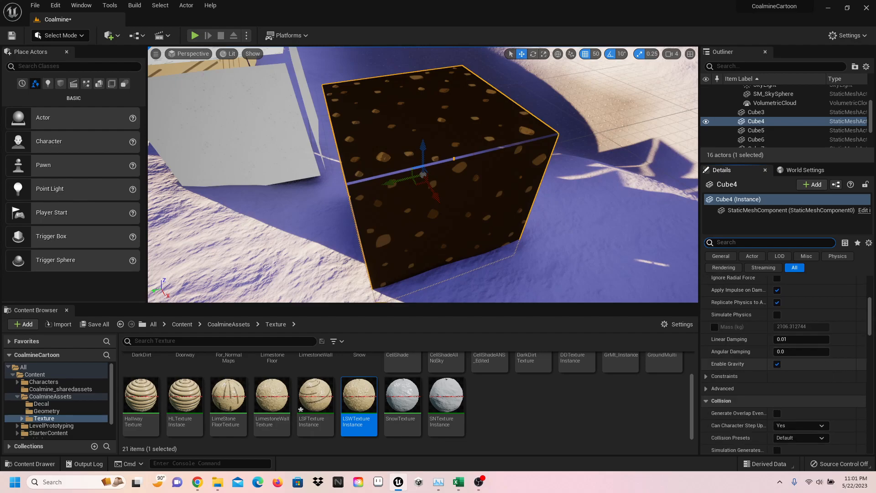
scroll(784, 364, down, 7)
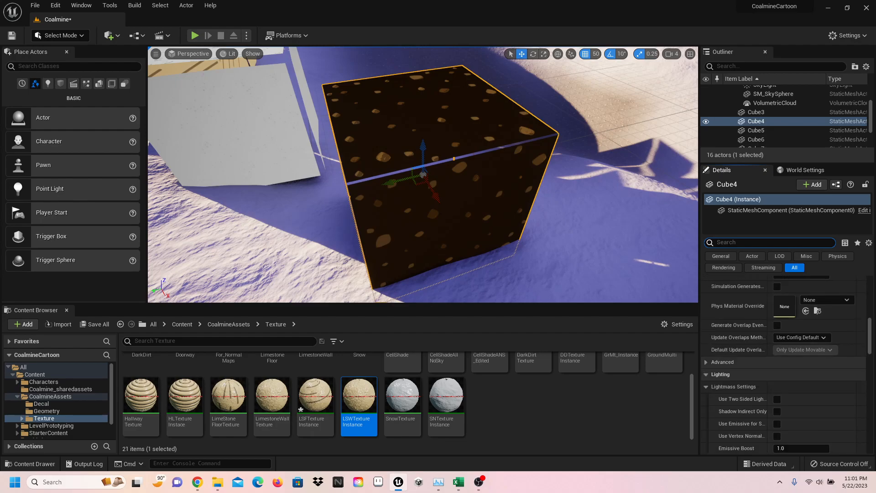
scroll(777, 423, down, 7)
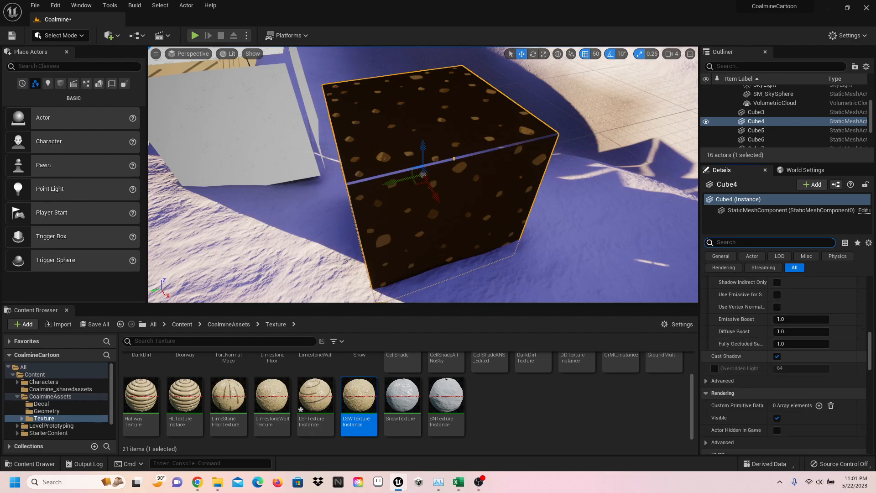
scroll(783, 365, down, 9)
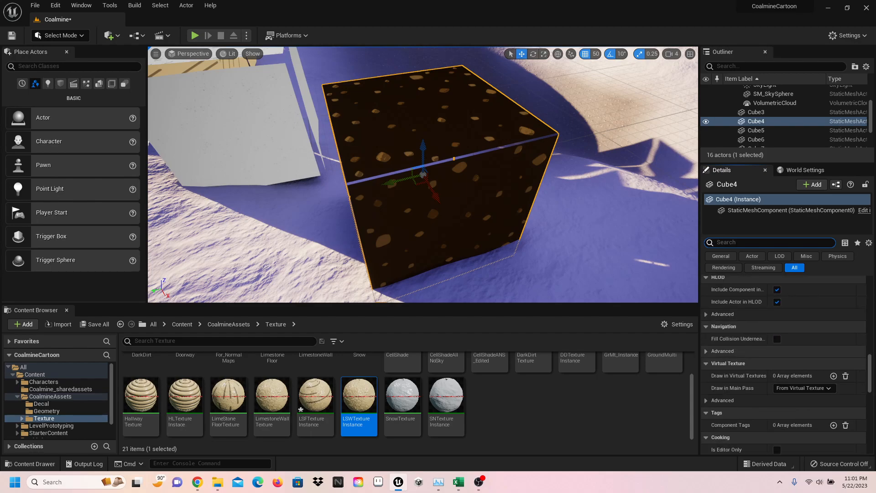
click(706, 315)
click(707, 315)
scroll(784, 365, down, 8)
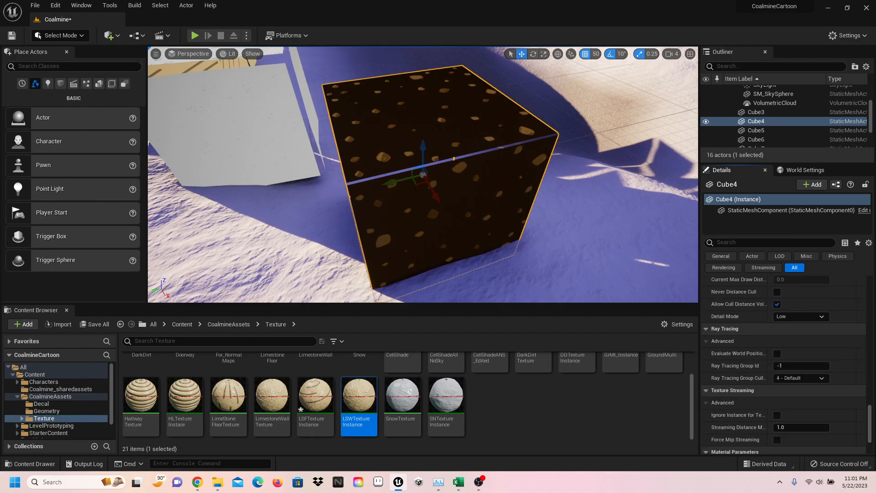
scroll(785, 365, down, 3)
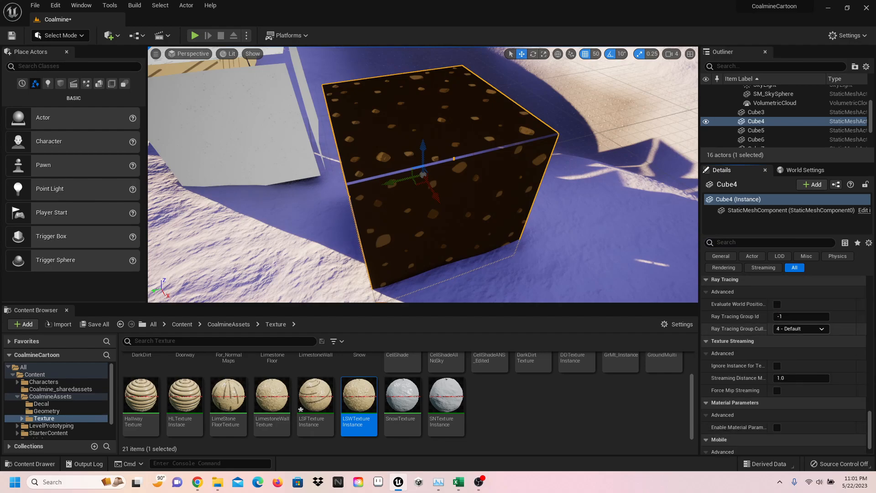
scroll(785, 365, down, 2)
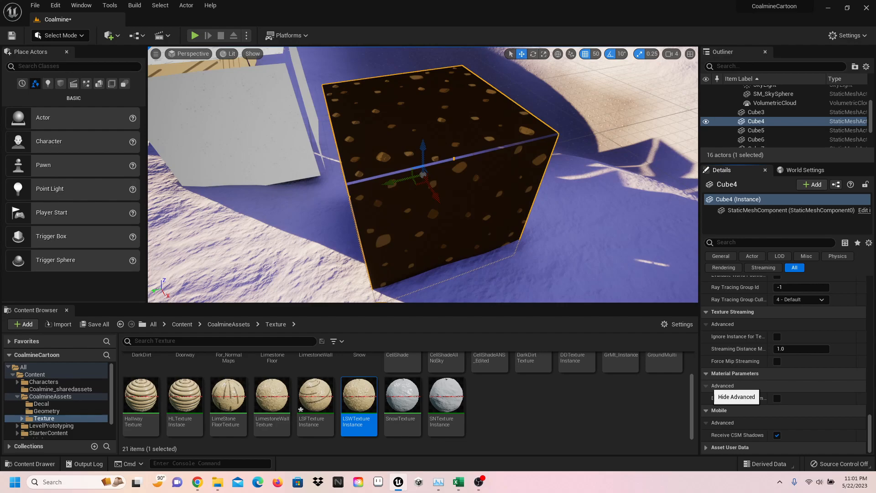
- Select the Landscape and search its properties for "post" and "custom" to view its Render CustomDepth setting
click(629, 210)
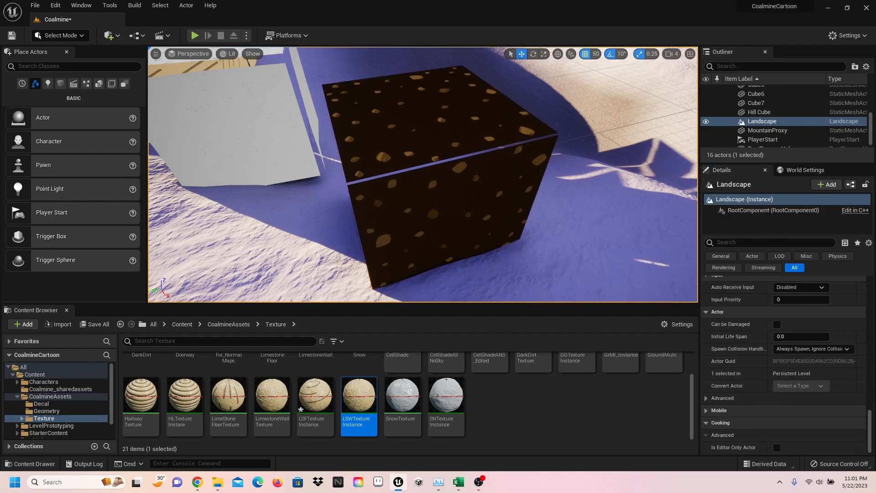
click(774, 243)
text(post)
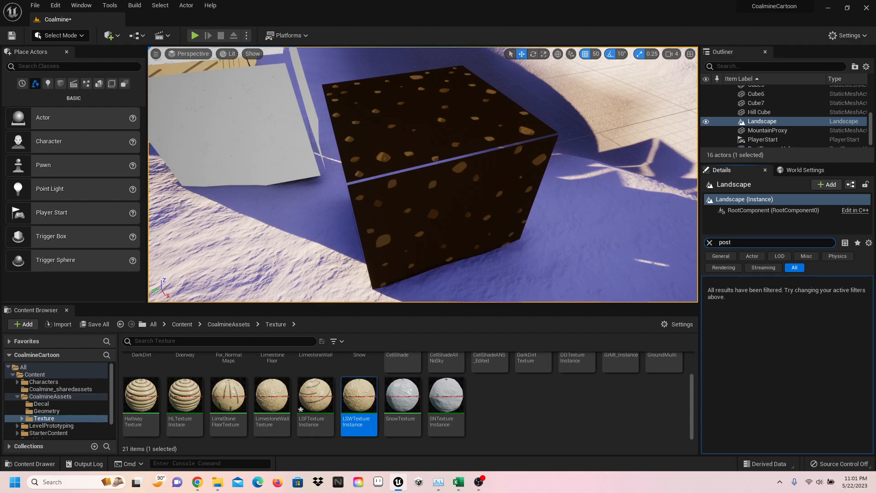
key(BackSpace)
key(BackSpace)
key(BackSpace)
key(BackSpace)
text(r)
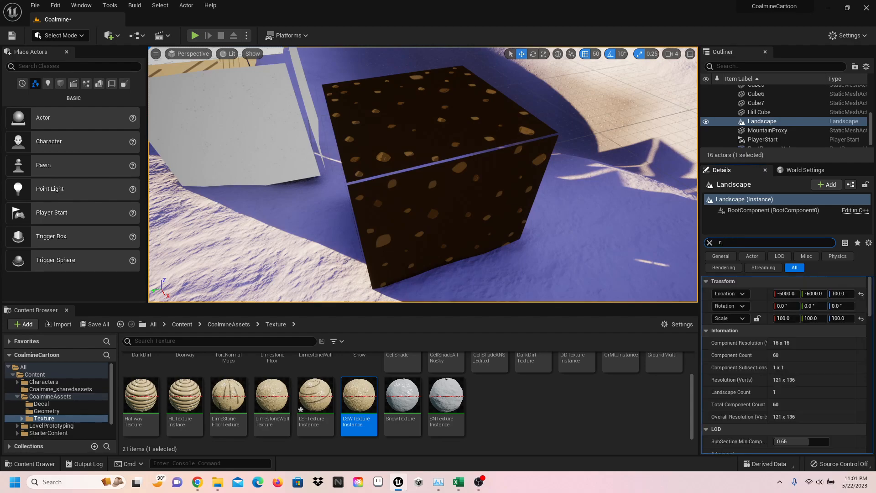
text(ustom)
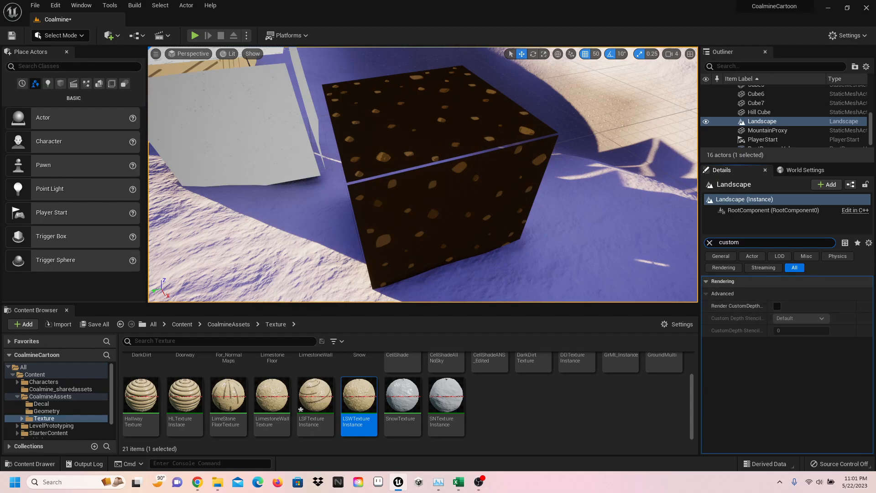
- Disable Render CustomDepth on the dark dirt cube, compare its shading from another side, and enable the option again
click(461, 182)
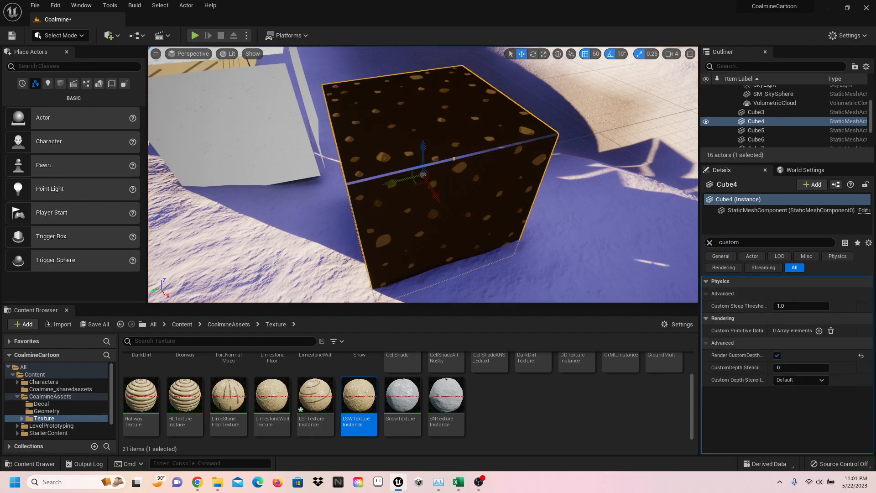
click(777, 356)
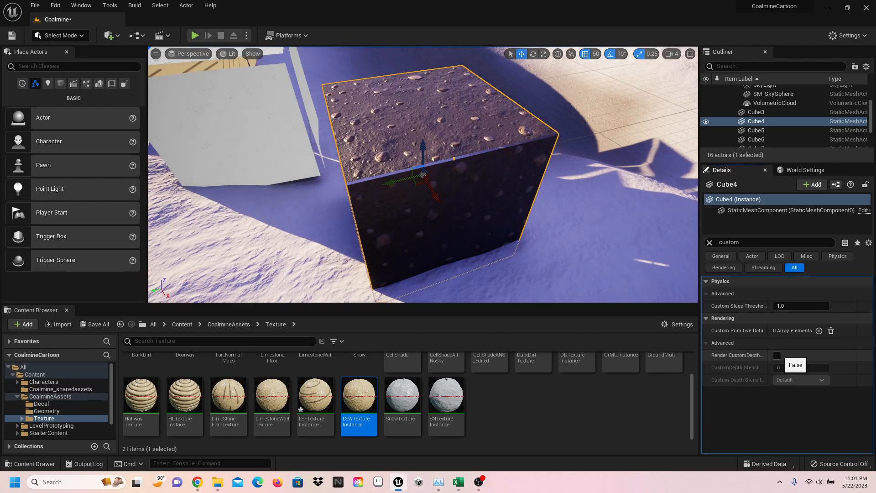
alt+drag(494, 179, 247, 180)
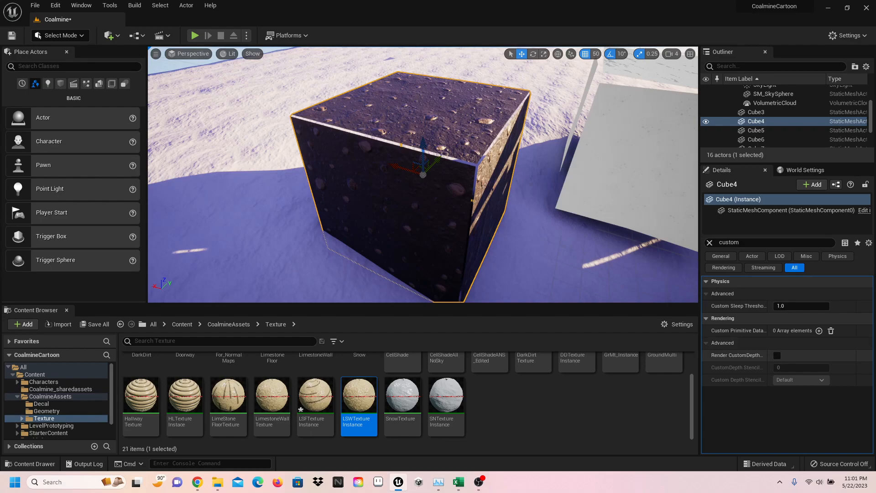
click(777, 355)
- Disable Render CustomDepth on the snow cube, Cube3
click(756, 112)
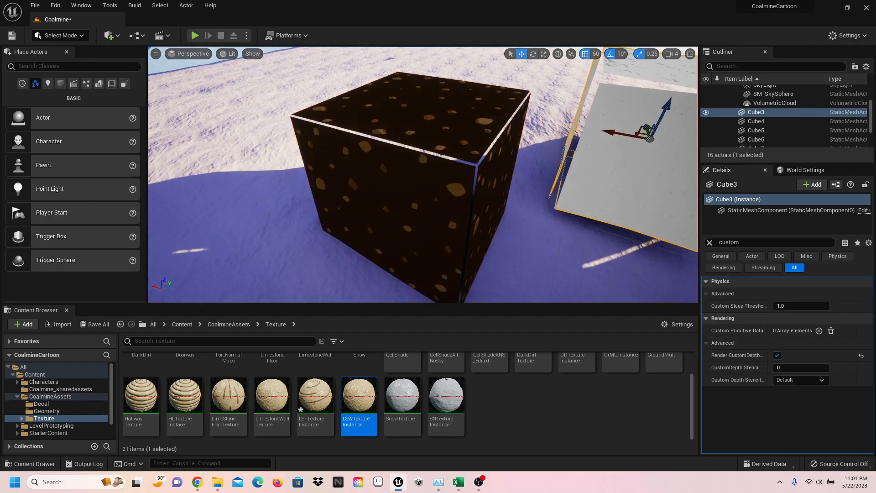
click(777, 355)
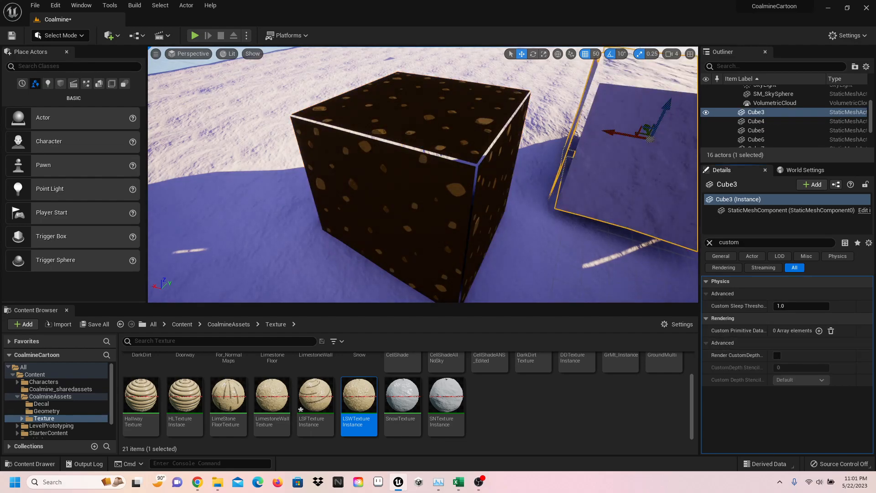
- Enable Render CustomDepth on the snow cube, Cube3, again after viewing it beside the neighbouring cubes
mouse_move(423, 175)
right_down()
mouse_move(413, 177)
mouse_move(414, 169)
mouse_move(438, 174)
right_up()
key(d)
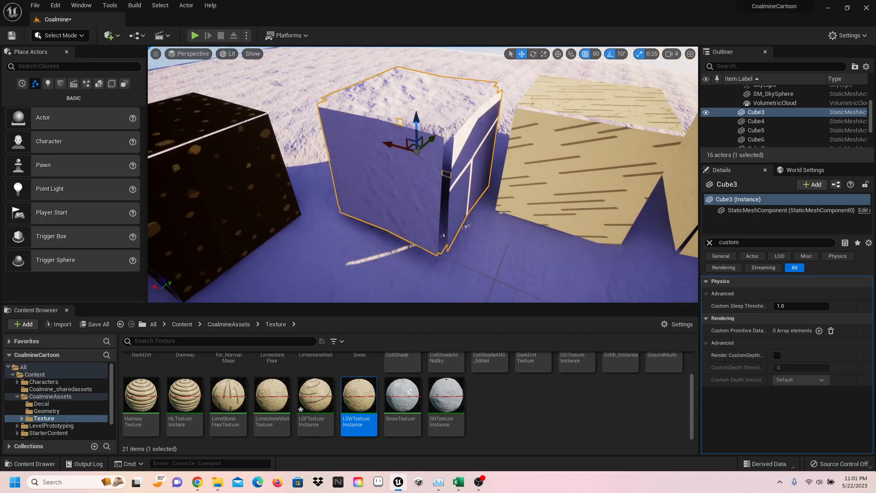
click(777, 355)
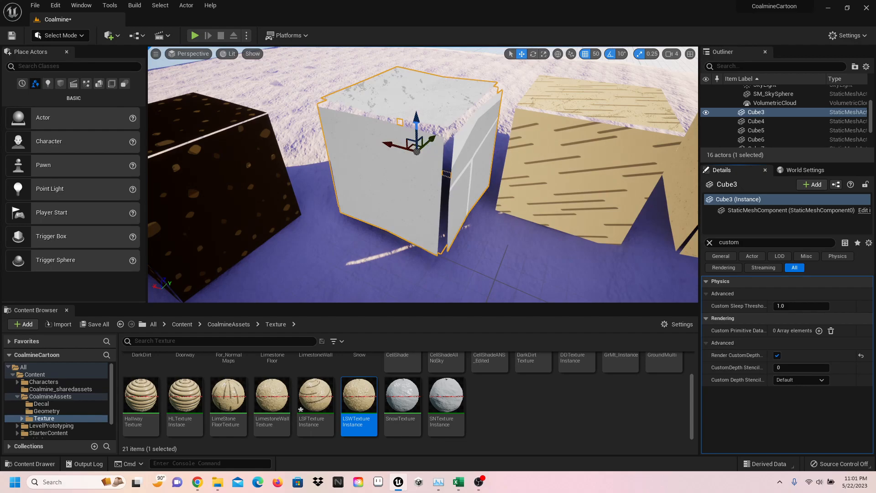
- Disable Render CustomDepth on Cube5, compare its shading with the neighbouring cubes from another angle, and enable the option again
click(756, 130)
click(775, 242)
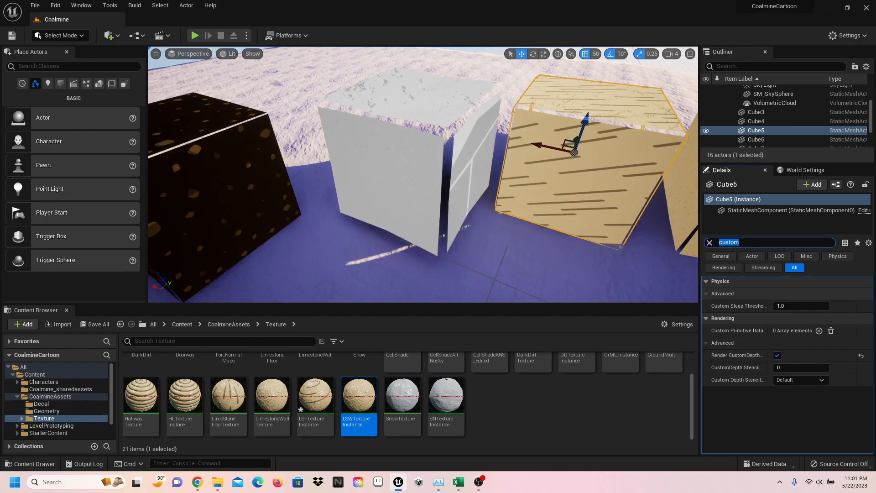
click(777, 355)
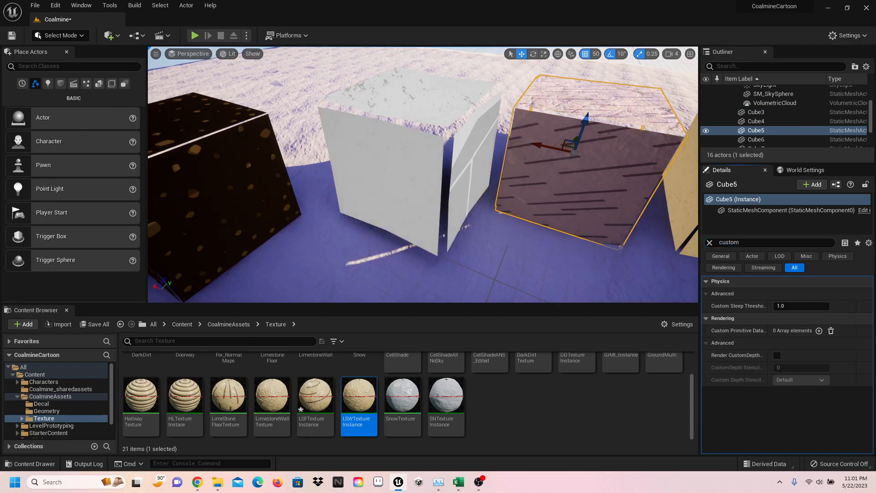
right_drag(423, 174, 452, 182)
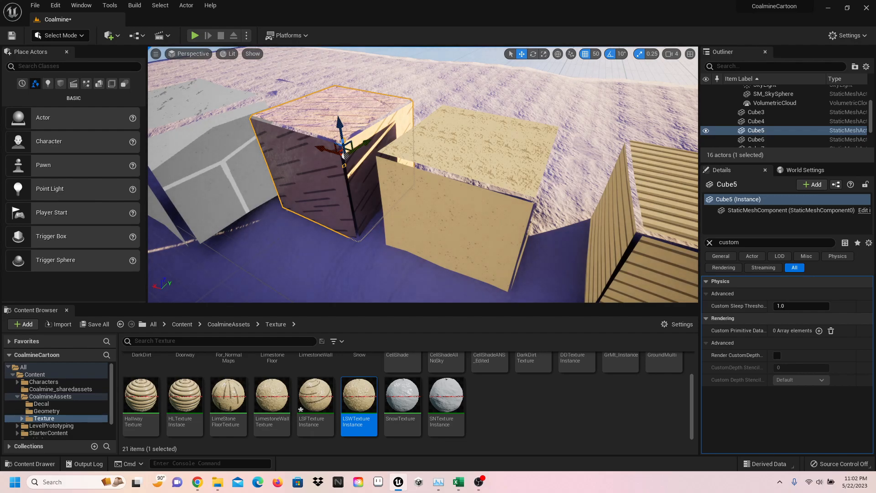
click(778, 355)
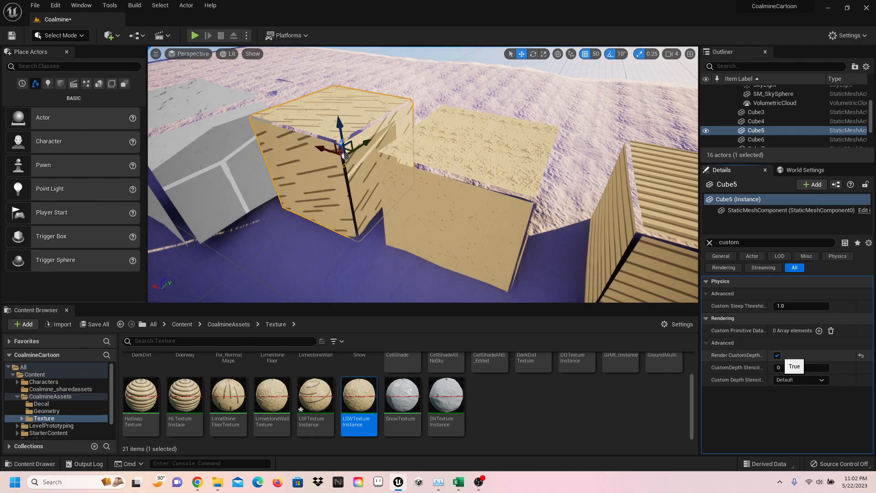
- Turn Render CustomDepth off and back on for Cube6, and select Cube7 beside it
click(756, 139)
click(777, 355)
click(777, 355)
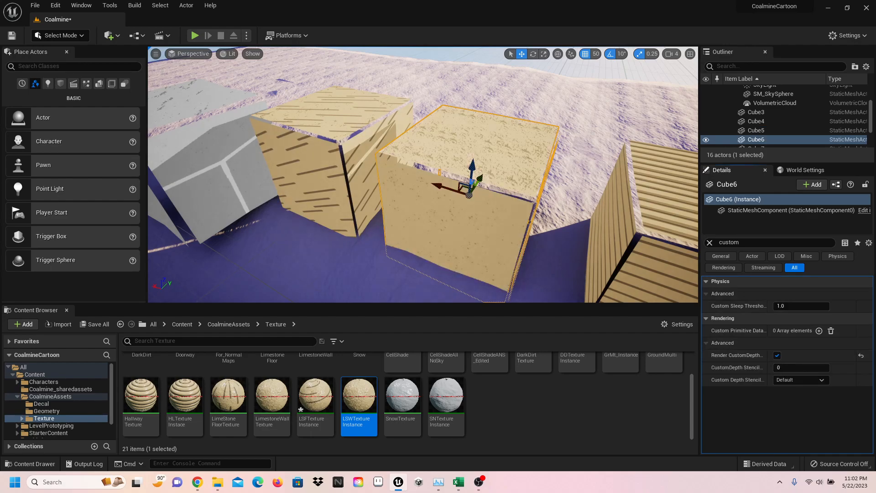
click(566, 260)
click(627, 254)
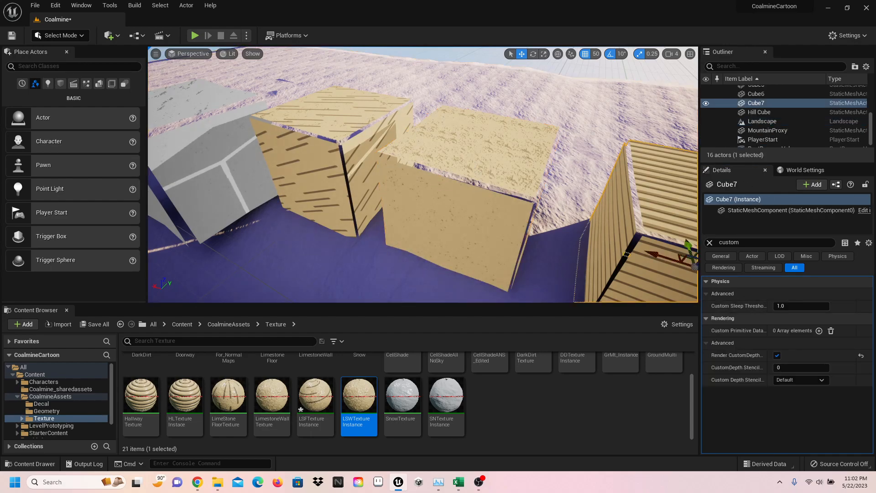
- Disable Render CustomDepth on Cube6, compare its shading from the opposite side next to Cube7, and enable the option again
right_drag(456, 191, 441, 187)
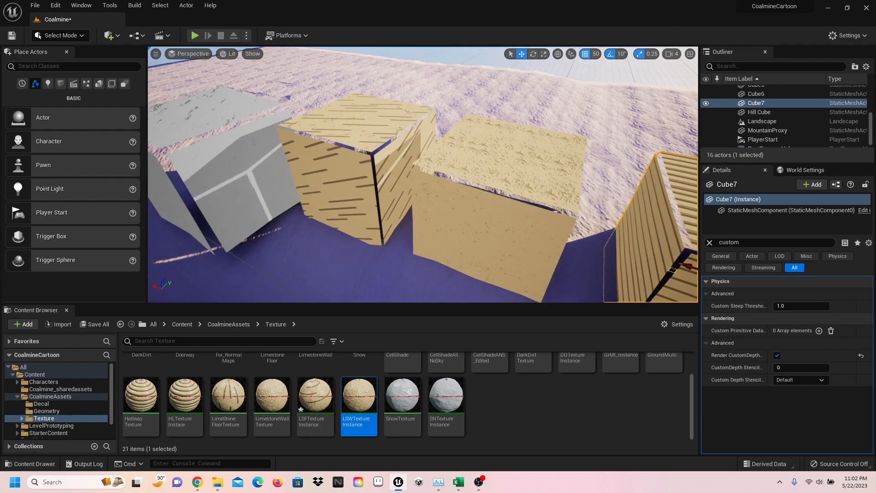
right_click(565, 202)
key(Escape)
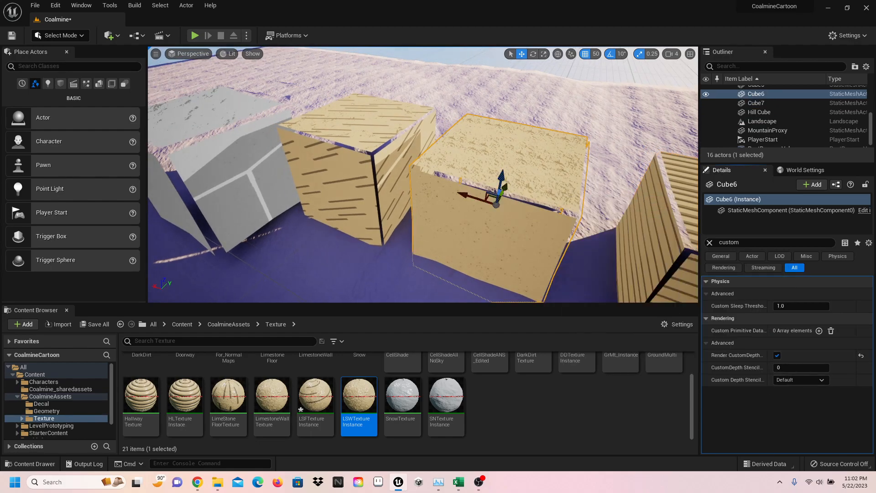
click(777, 355)
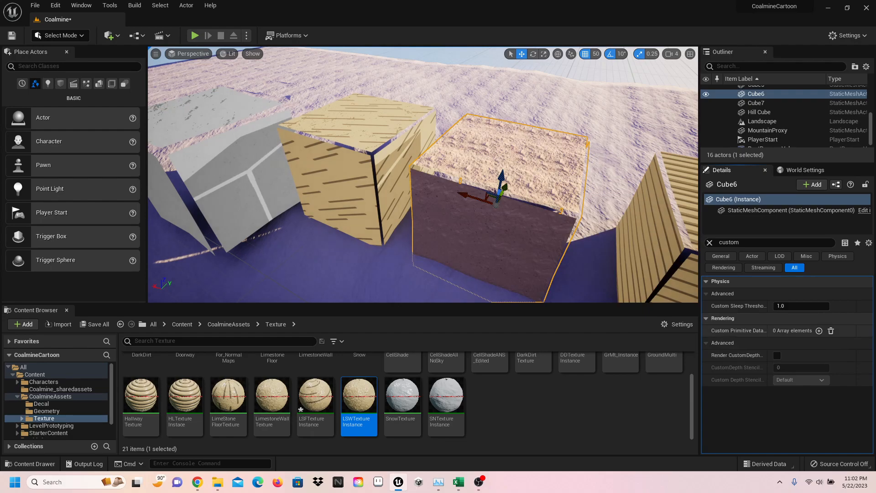
key(d)
right_drag(457, 192, 219, 164)
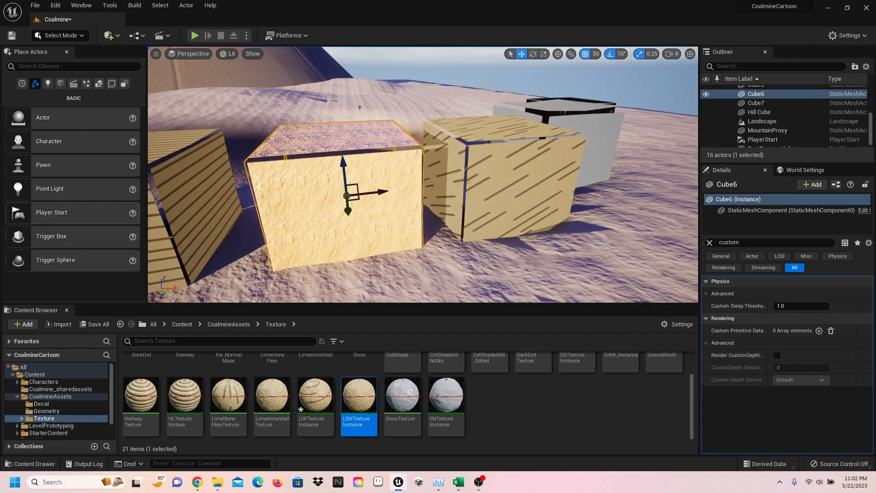
click(191, 201)
key(f)
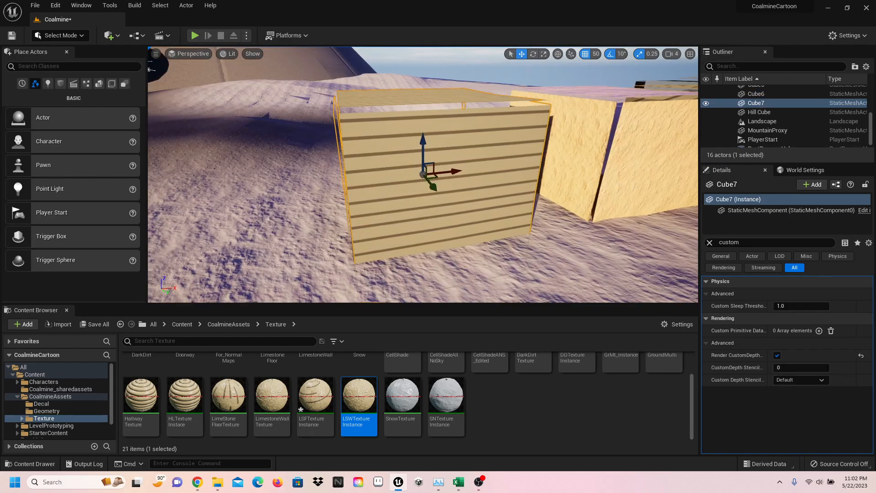
click(757, 94)
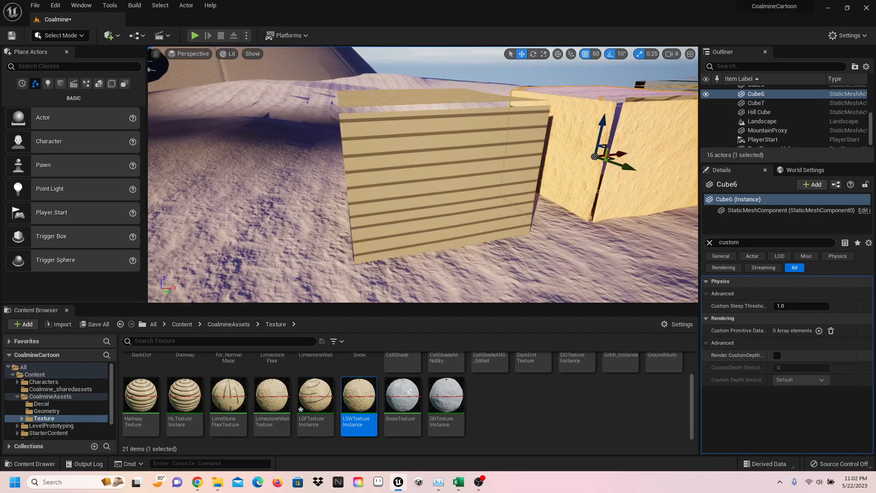
- Disable Render CustomDepth on Cube7, compare its shading from farther away, enable the option again, and save the level
click(756, 103)
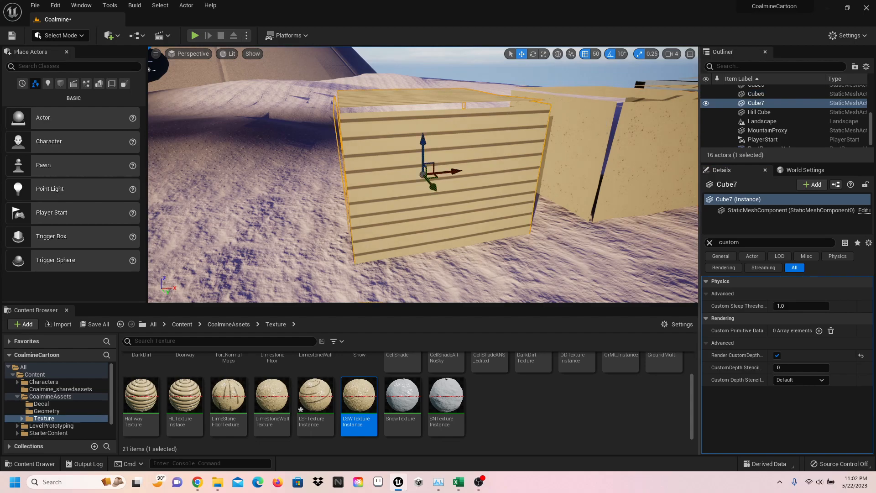
click(777, 356)
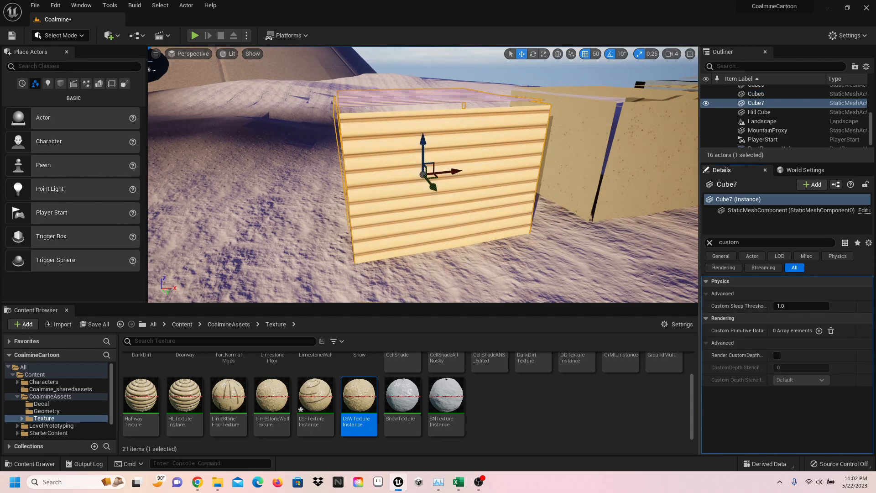
click(607, 260)
key(ctrl+s)
right_drag(607, 260, 643, 276)
click(440, 183)
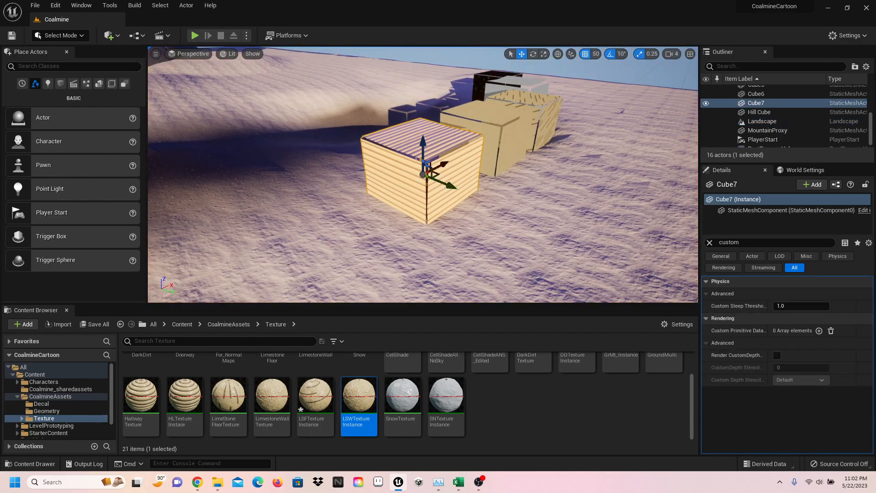
click(778, 355)
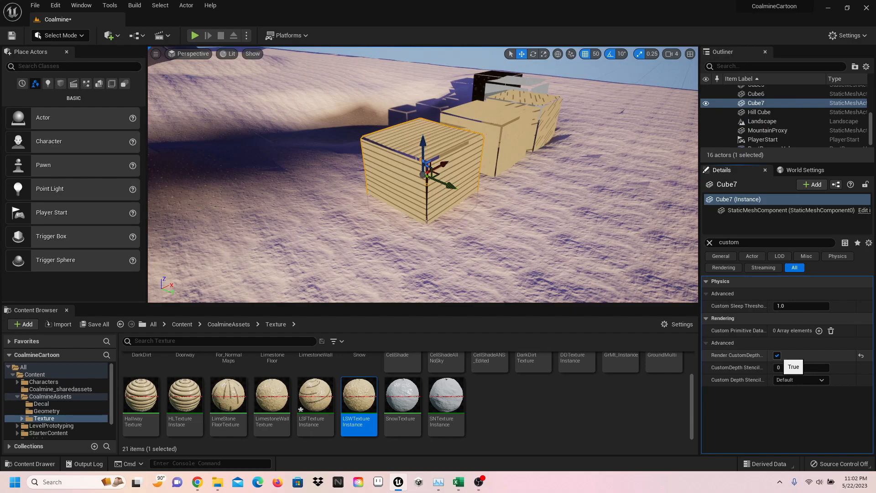
key(ctrl+s)
- Find the PostProcessVolume's rendering features by searching for "render" and set its post process material to CellShadeAllNoSky
click(612, 257)
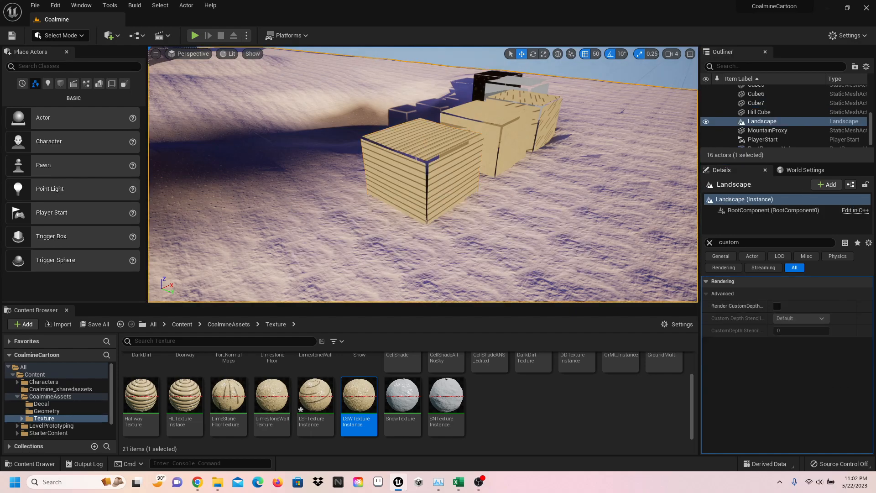
scroll(792, 132, down, 1)
click(782, 143)
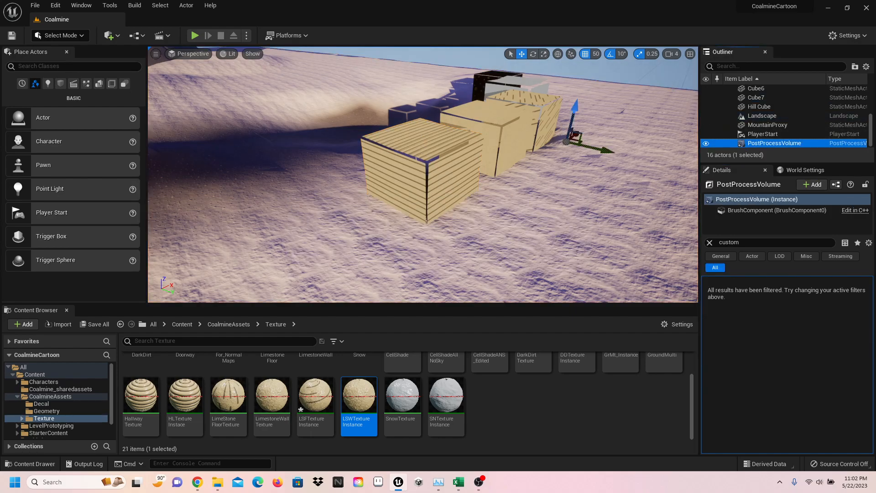
click(767, 243)
key(BackSpace)
text(render)
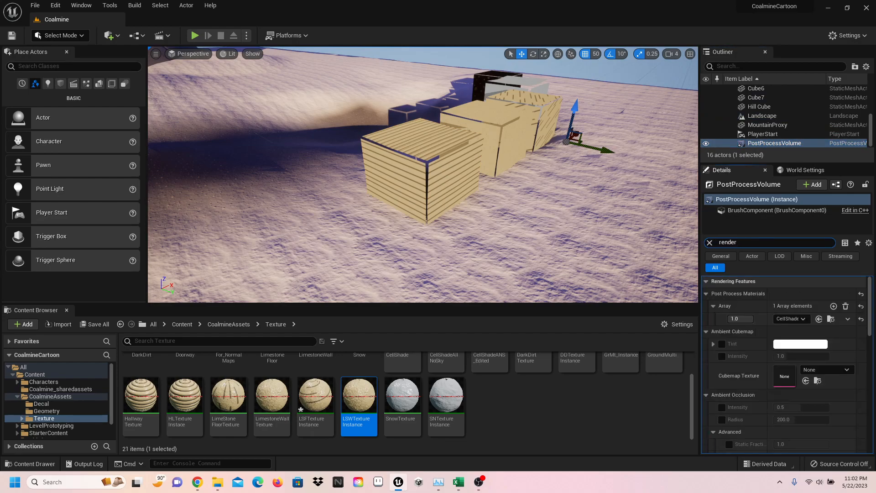
click(791, 319)
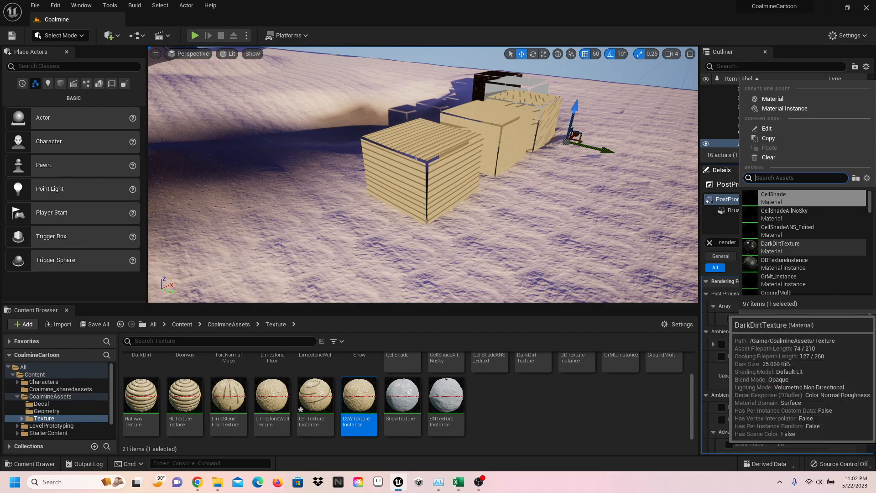
click(785, 214)
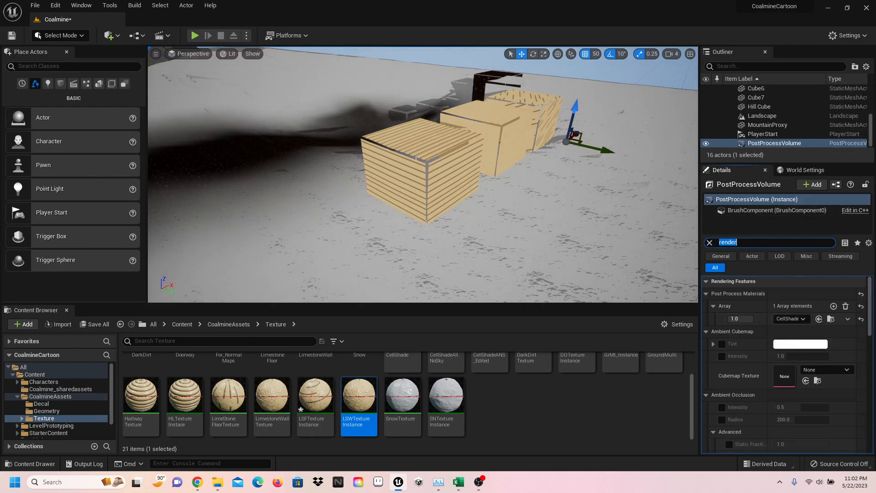
- Look over the scene with the new cel shading, save the Coalmine level, and close the Unreal Editor
click(566, 215)
right_drag(566, 214, 463, 163)
key(ctrl+s)
click(338, 75)
key(ctrl+s)
key(alt+F4)
click(465, 343)
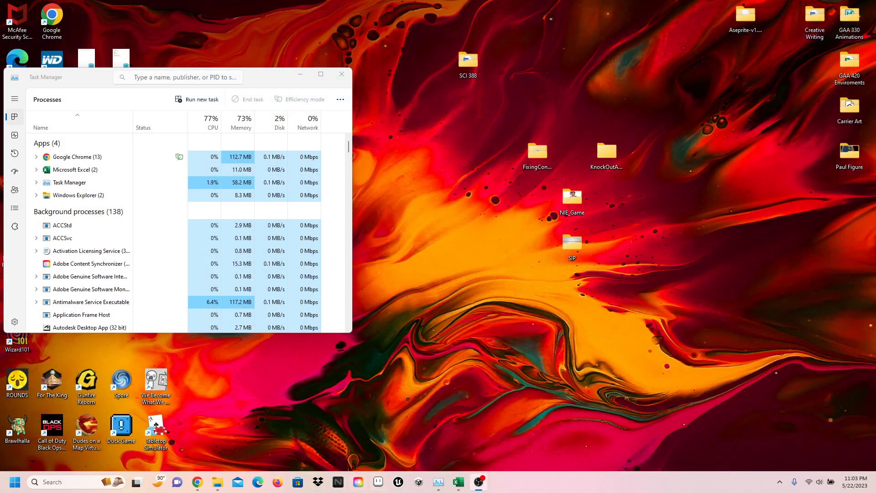
- Switch to the milestone schedule in Excel and review each Week 02 asset, from Landmass floor Overall to researching cell shading
click(459, 482)
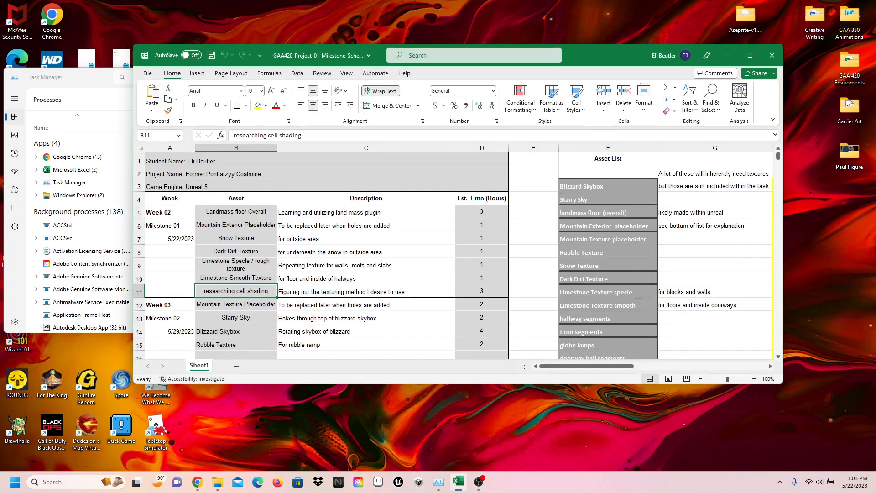
click(236, 212)
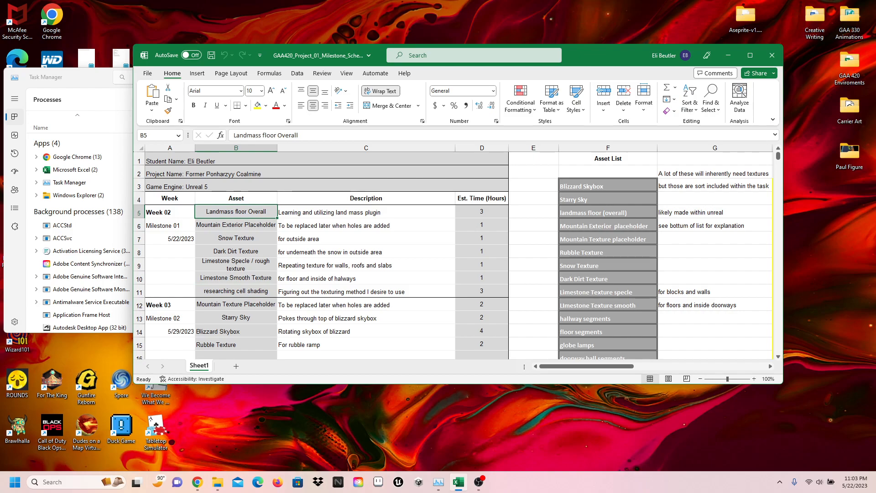
click(236, 225)
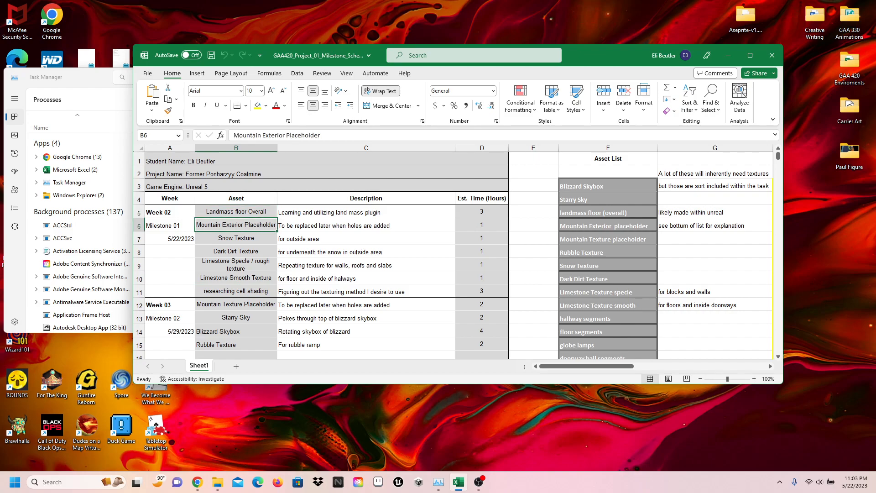
click(236, 239)
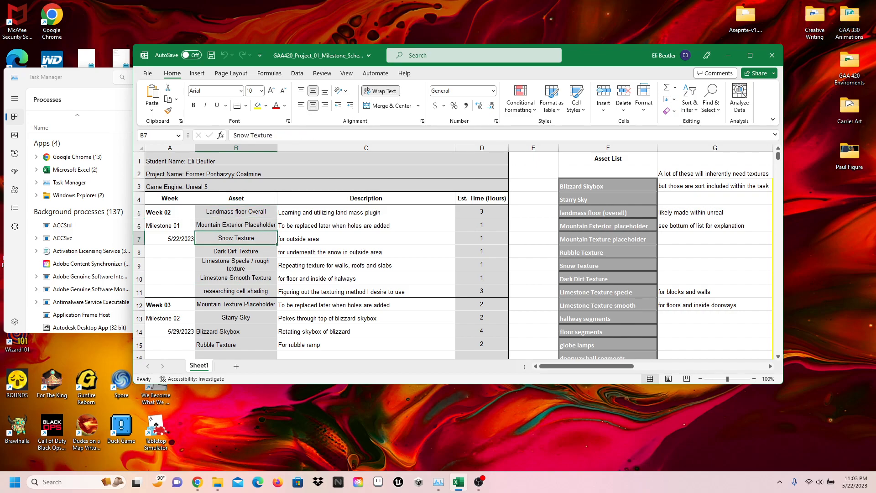
click(236, 251)
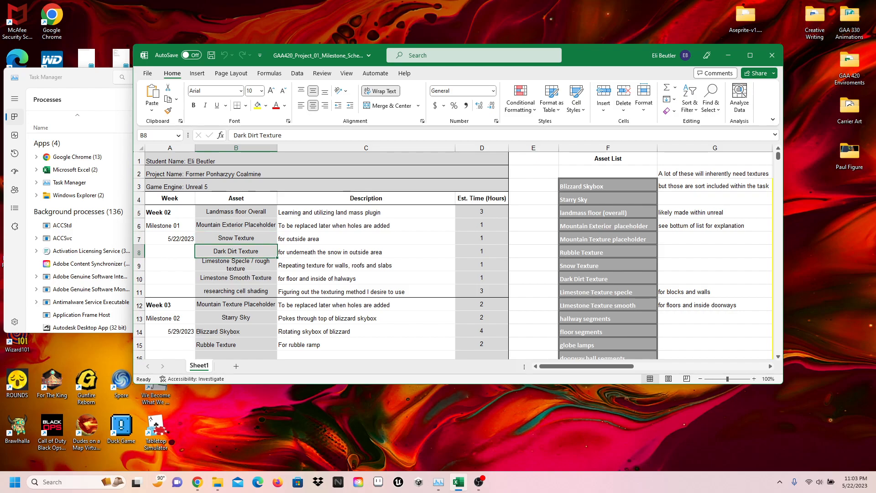
click(236, 264)
click(236, 277)
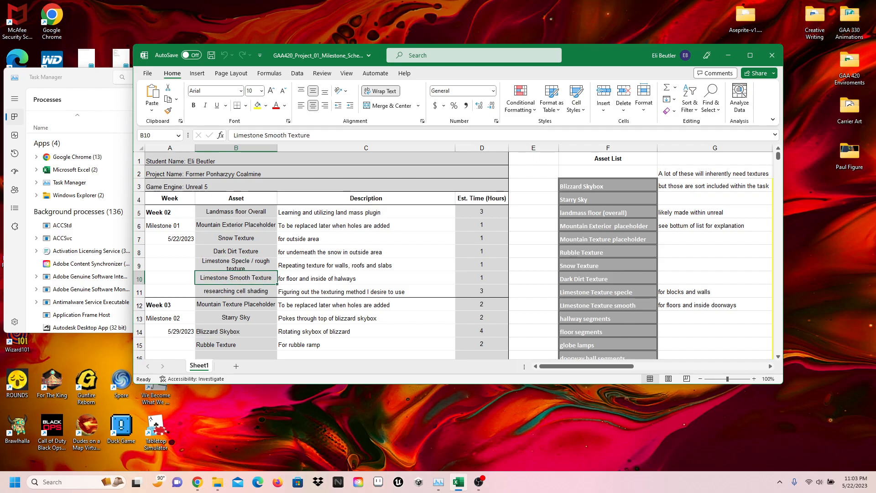
click(236, 291)
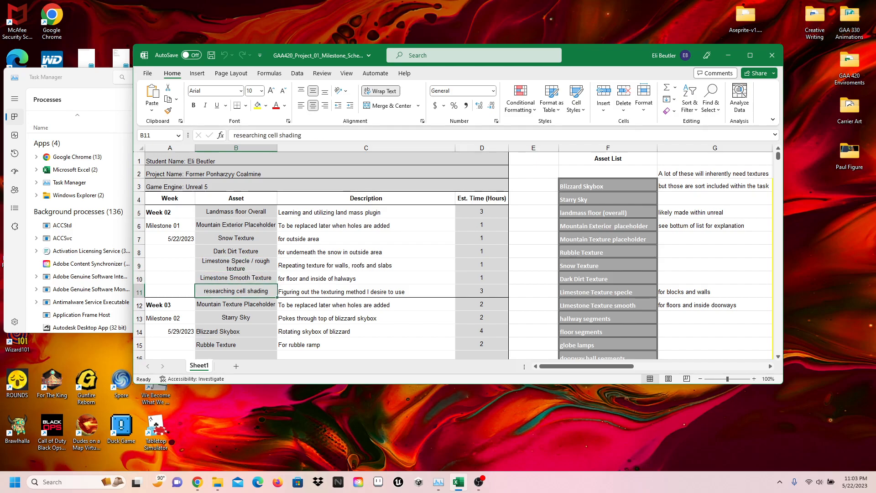
- Switch to the GAA 420 Sprints spreadsheet in Chrome and examine the row of cell shading video links for Week 2
click(197, 482)
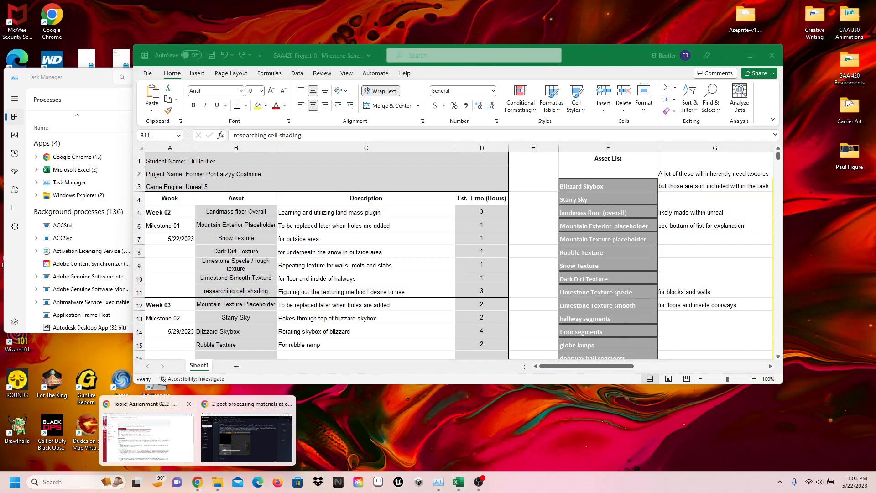
click(149, 436)
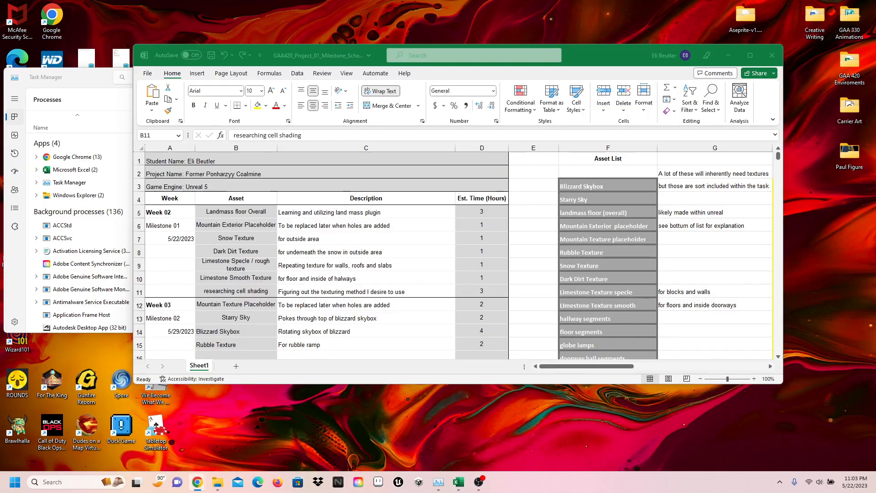
drag(0, 365, 596, 0)
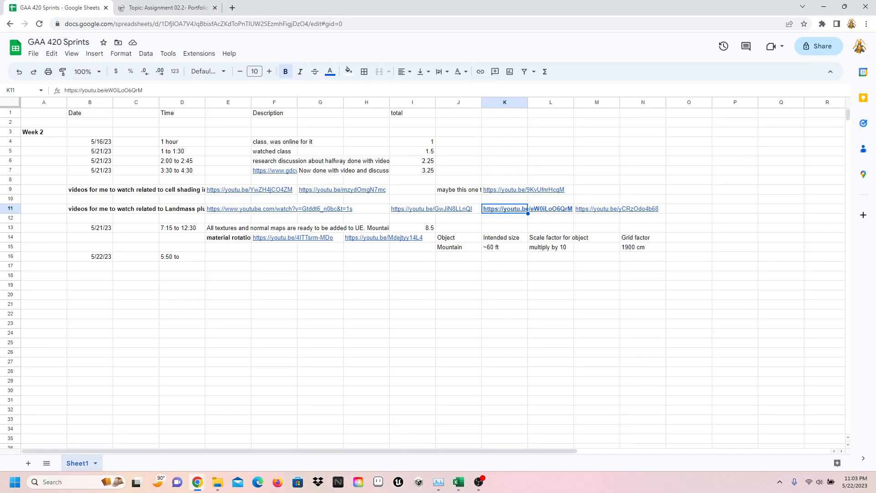
click(182, 180)
click(274, 190)
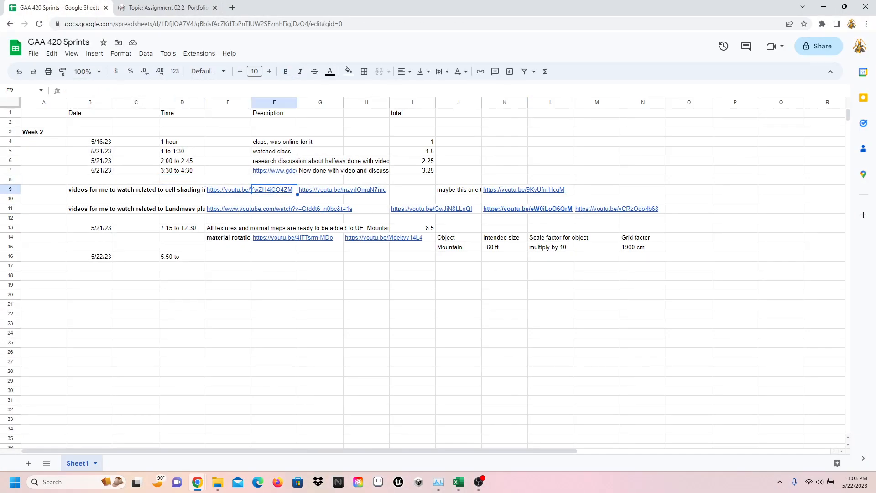
- Preview the cell shading video links in cells E9, G9 and K9 of the Week 2 log
click(344, 190)
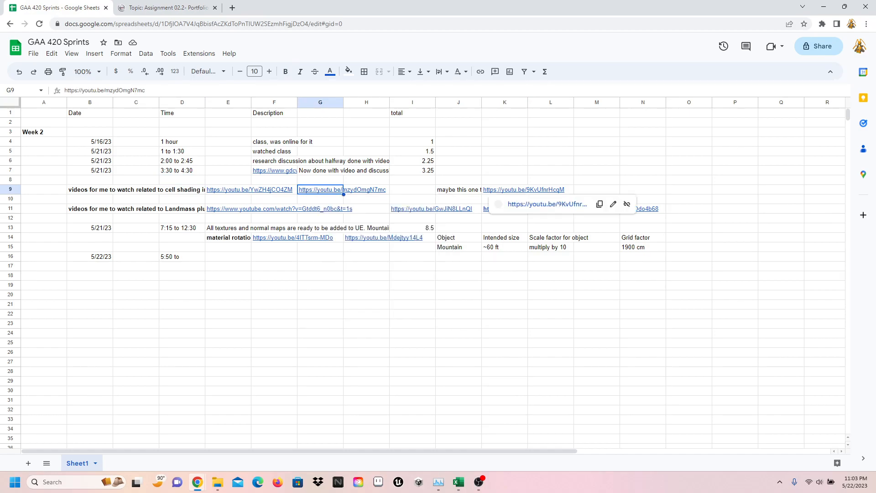
click(528, 189)
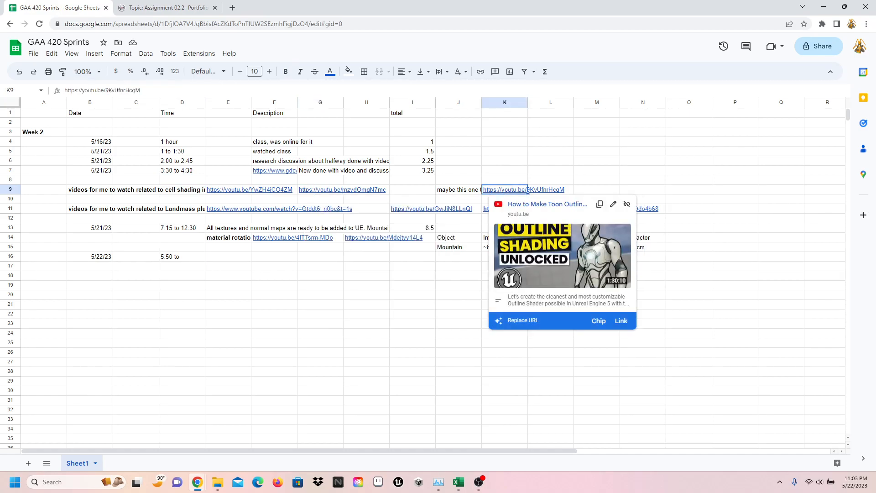
click(251, 189)
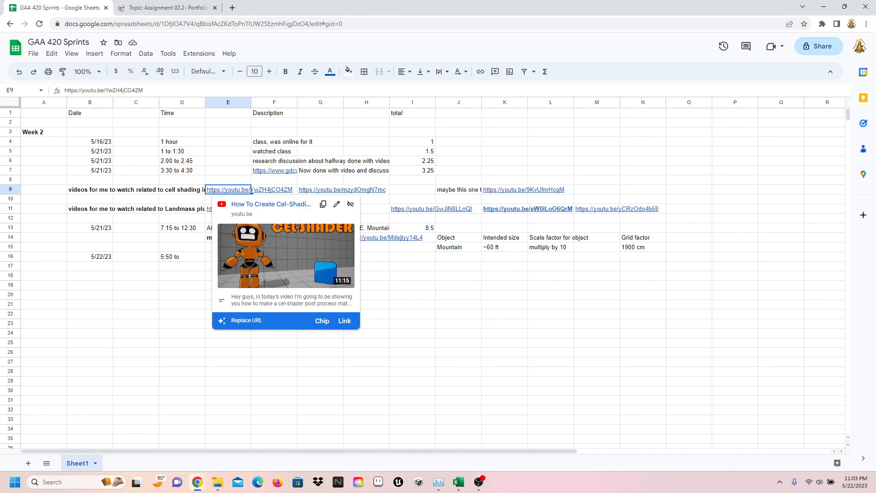
click(343, 190)
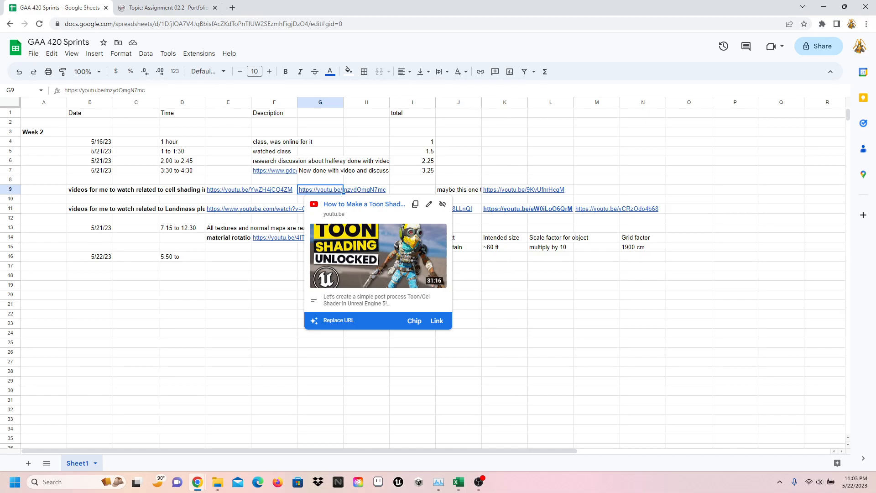
click(527, 189)
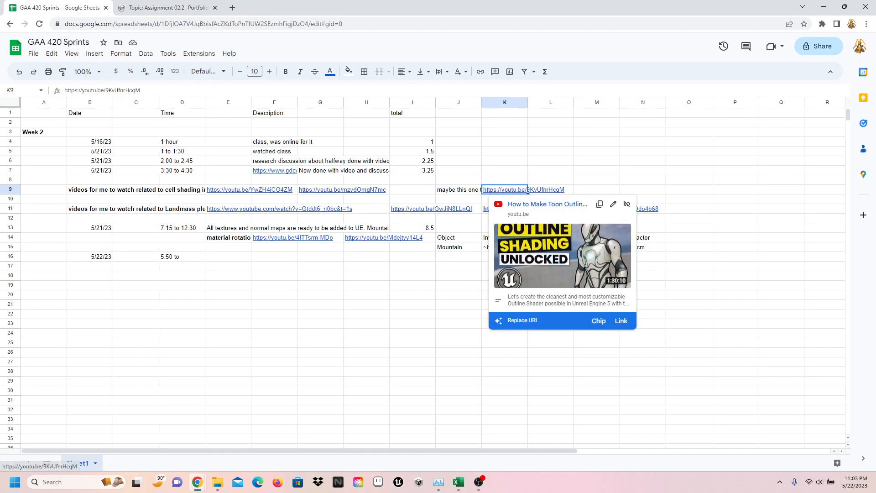
click(413, 314)
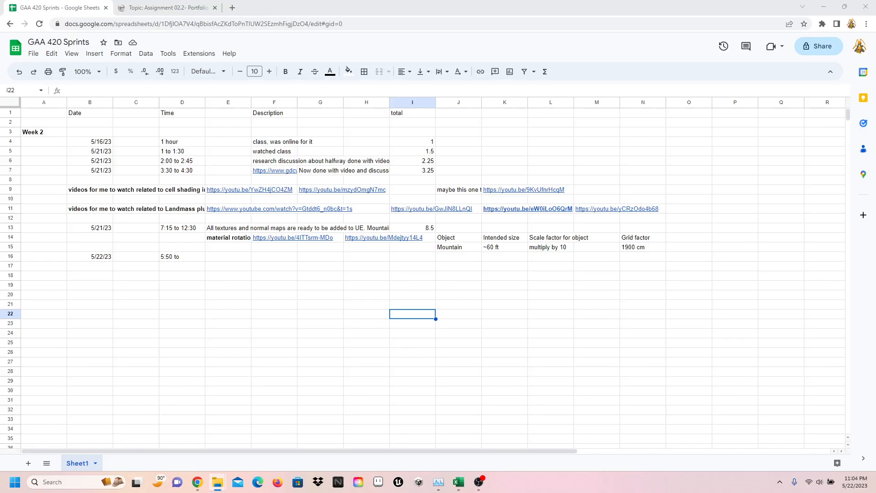
- Switch to the GAA 420 Enviroments folder in File Explorer and open the Textures folder inside the Week 2 folder
drag(0, 166, 561, 80)
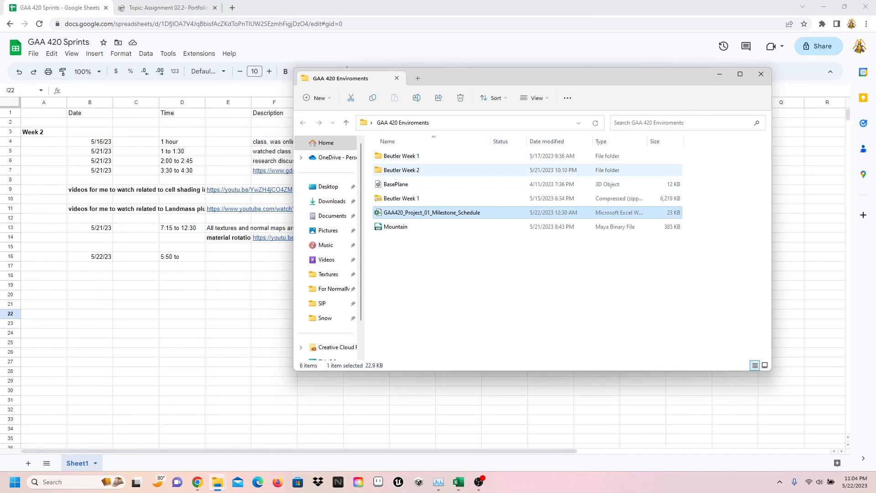
double_click(402, 170)
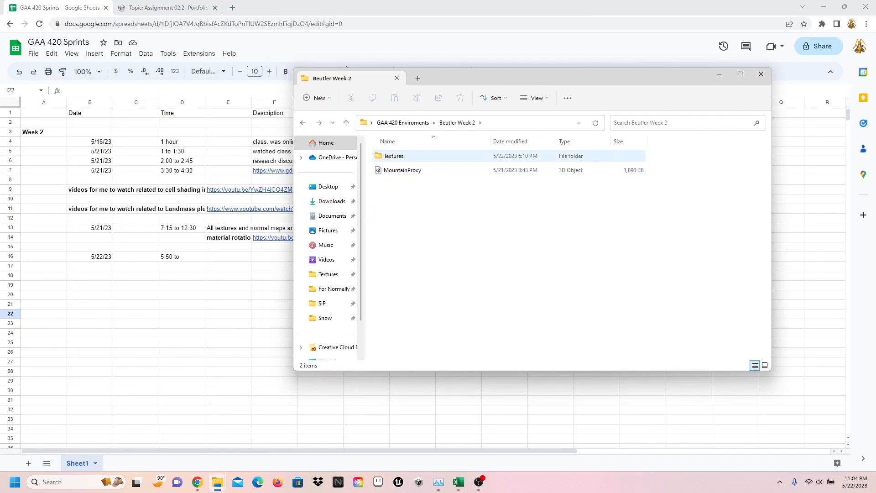
double_click(397, 155)
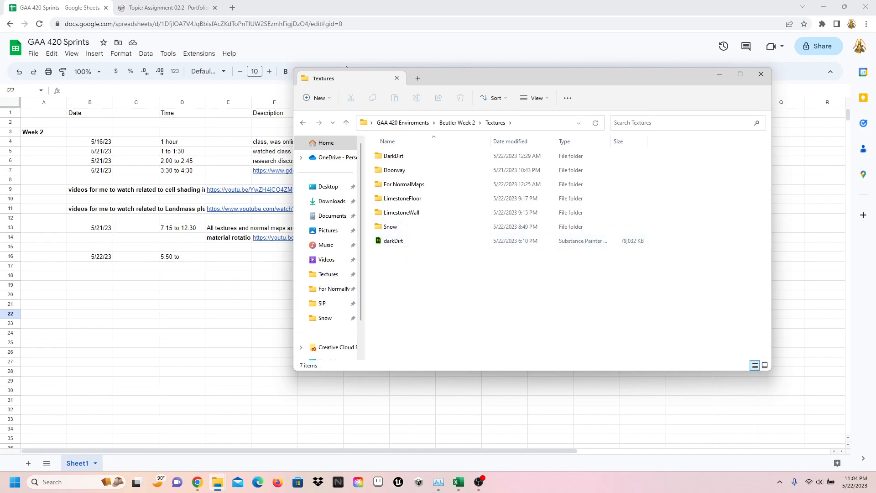
- Examine the texture files in the Snow, LimestoneWall and LimestoneFloor folders, returning to the Textures folder
double_click(391, 226)
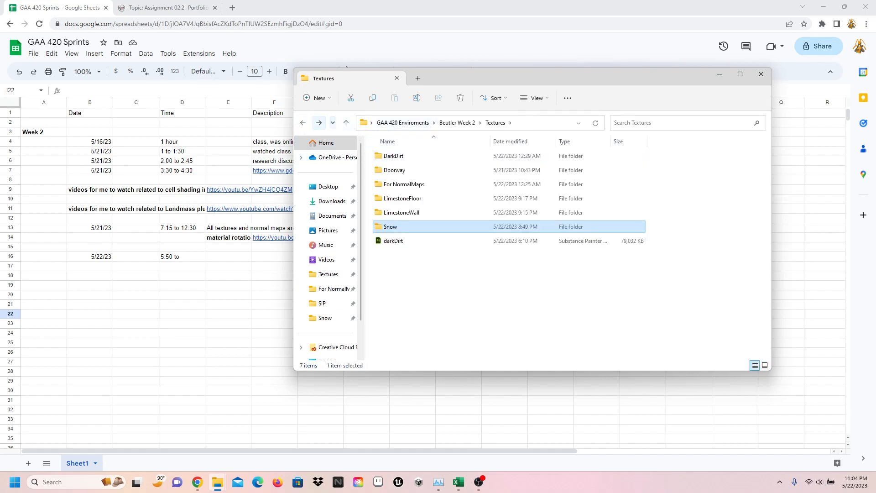
double_click(405, 212)
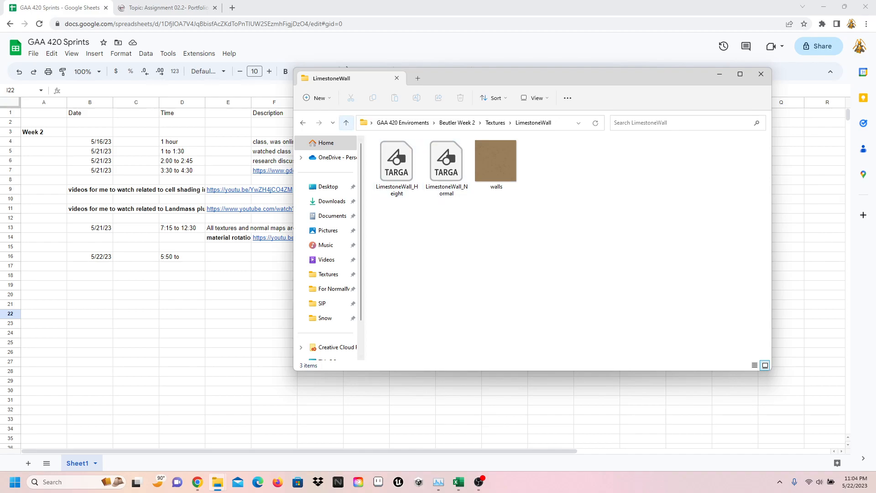
click(303, 123)
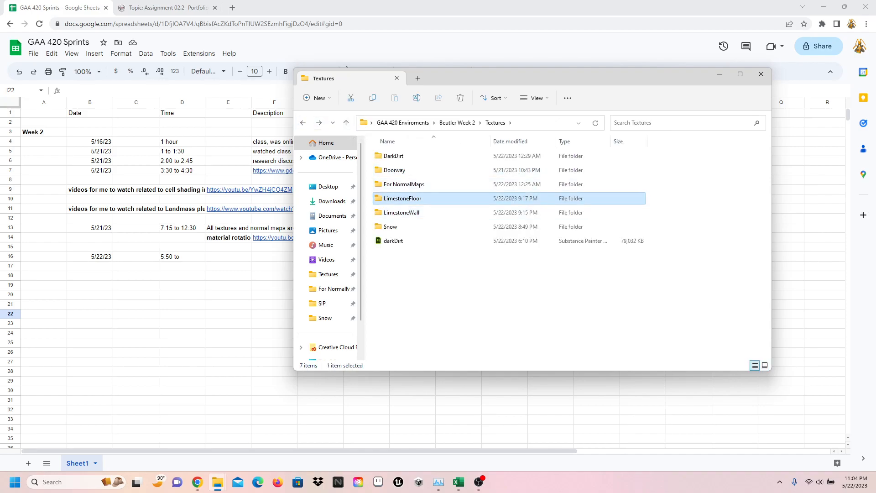
double_click(402, 199)
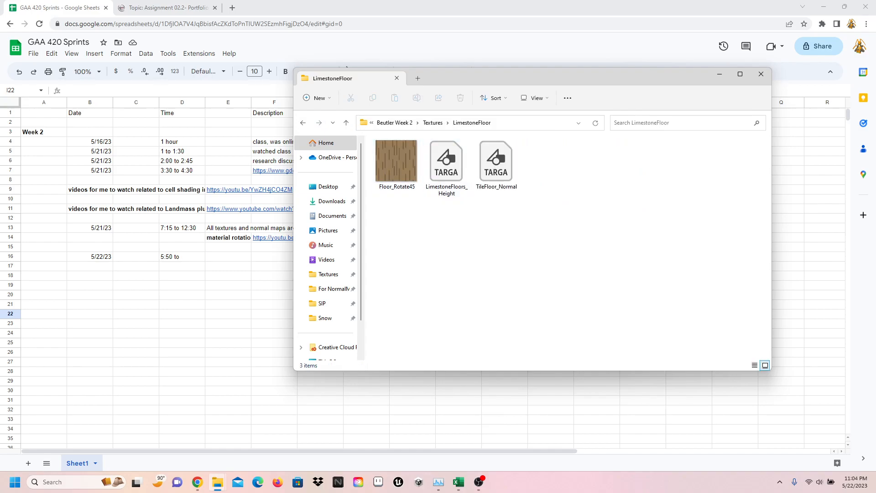
click(303, 123)
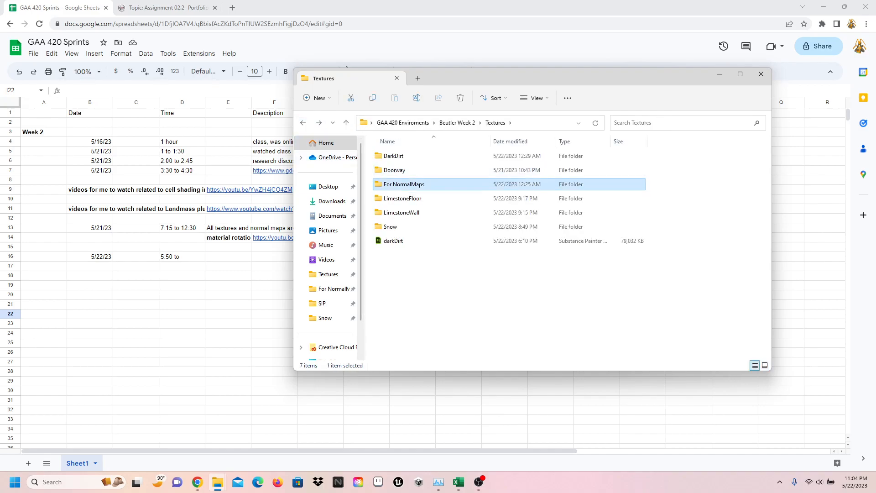
- Look through the images and maps in the For NormalMaps, Doorway and DarkDirt folders, returning to the Textures folder
double_click(404, 184)
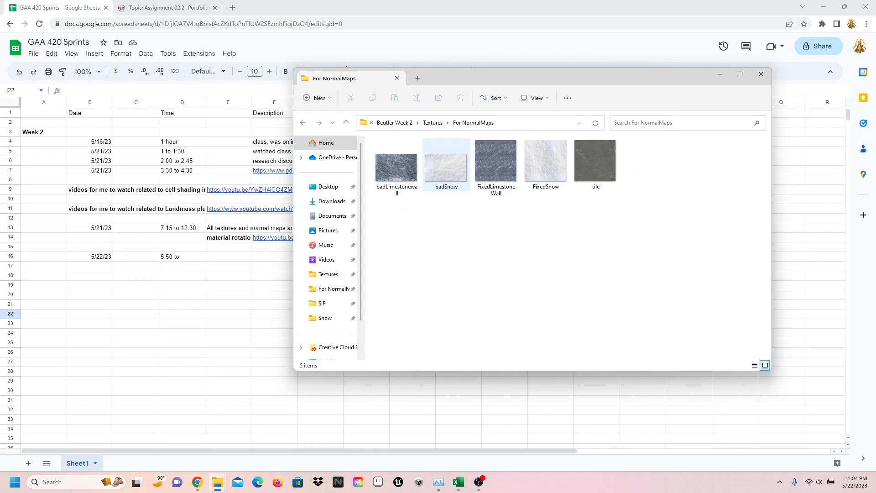
click(303, 123)
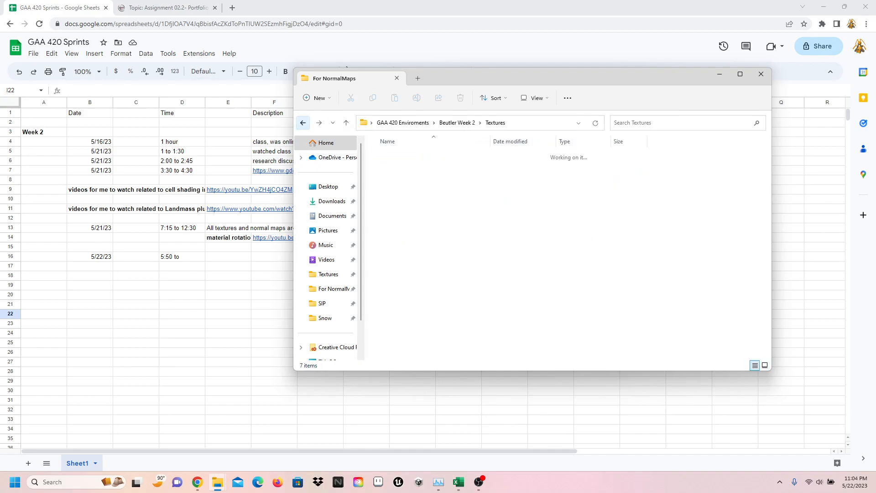
click(395, 170)
double_click(396, 171)
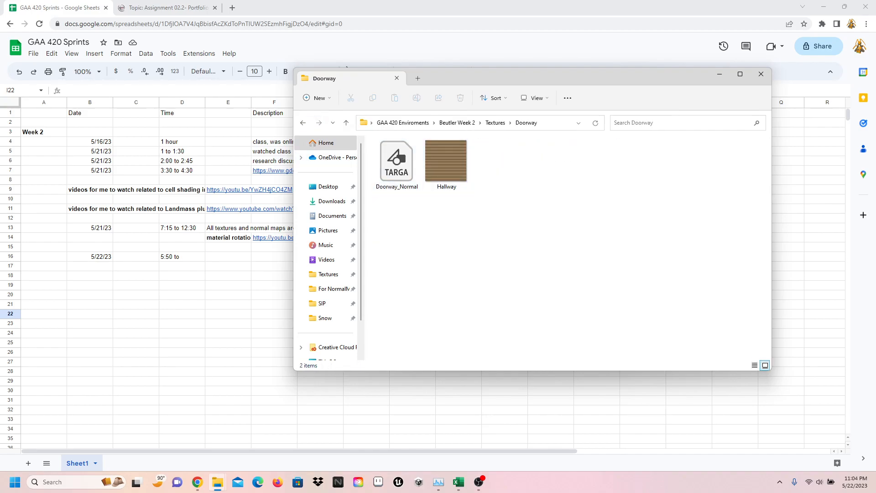
click(303, 123)
click(395, 155)
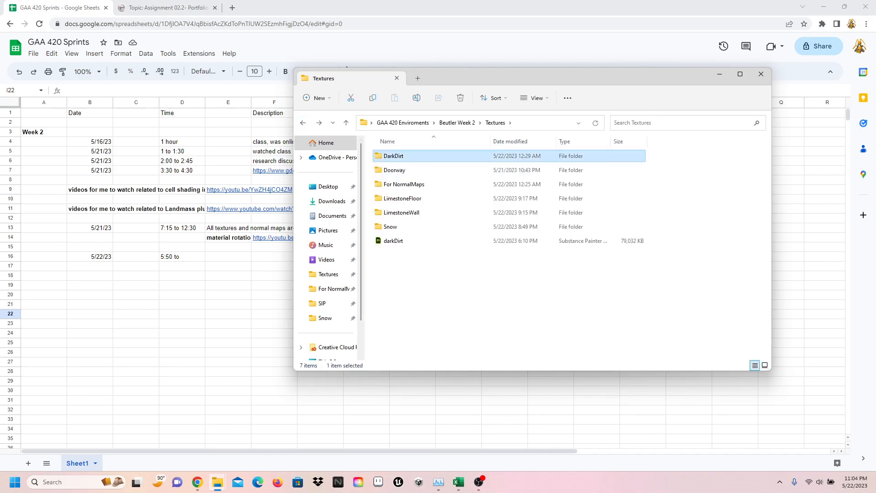
double_click(396, 156)
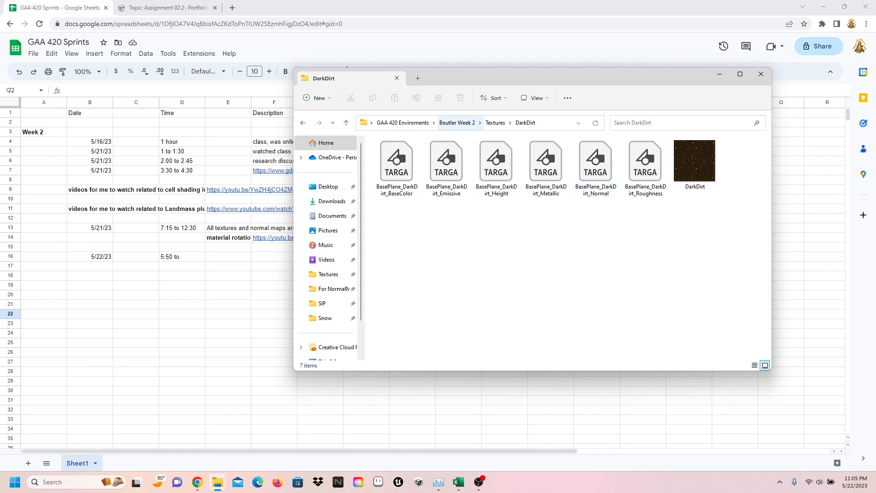
click(303, 123)
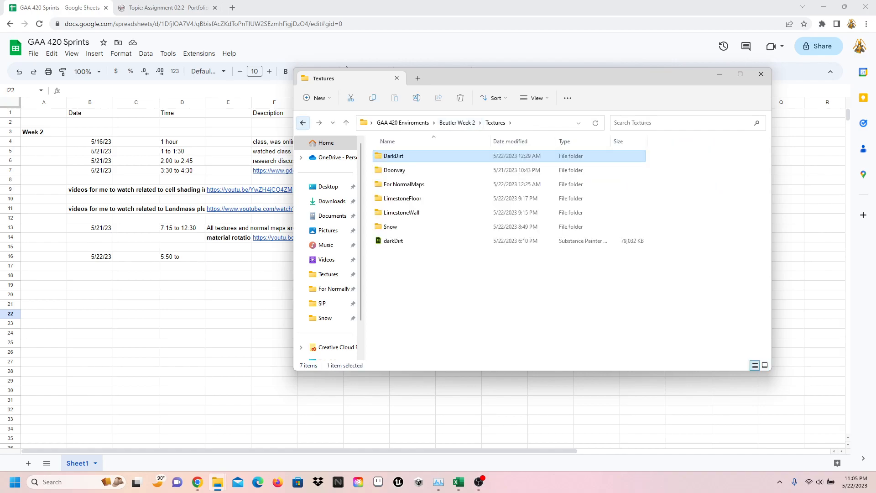